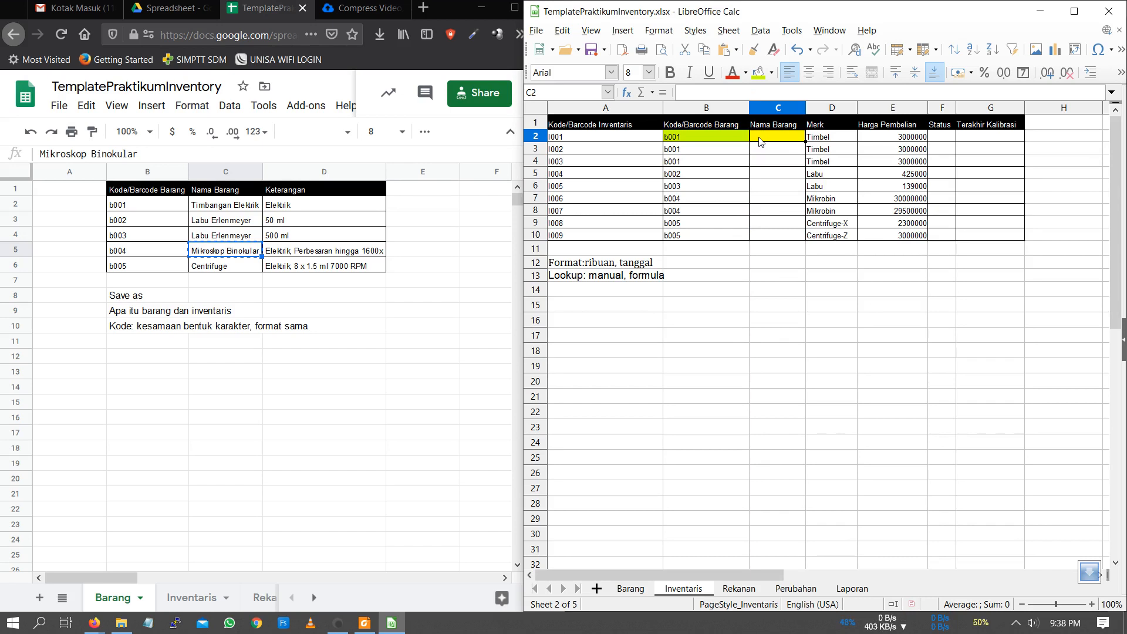
Note "vertikal" in cell B7, directly below the item codes on the Barang sheet
drag(156, 202, 146, 270)
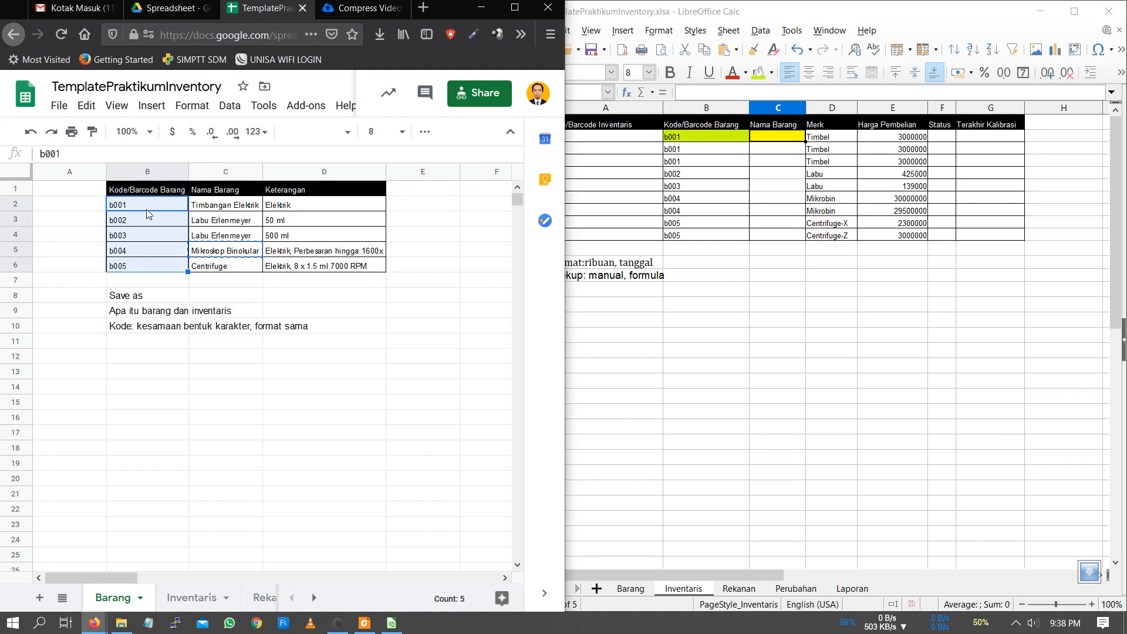
click(121, 285)
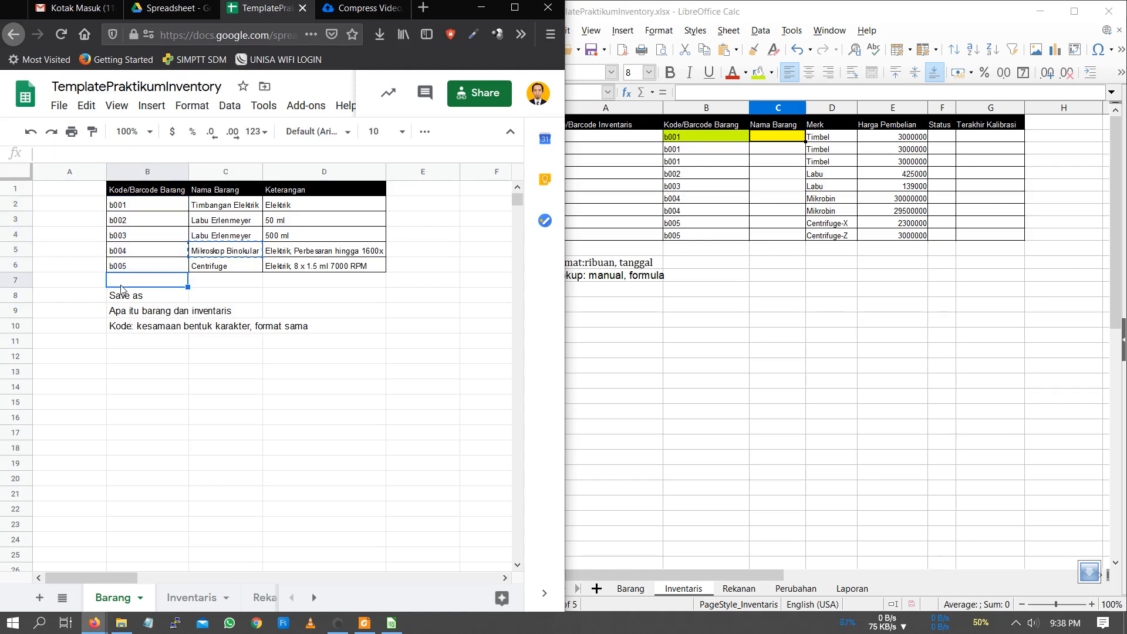
text(ve)
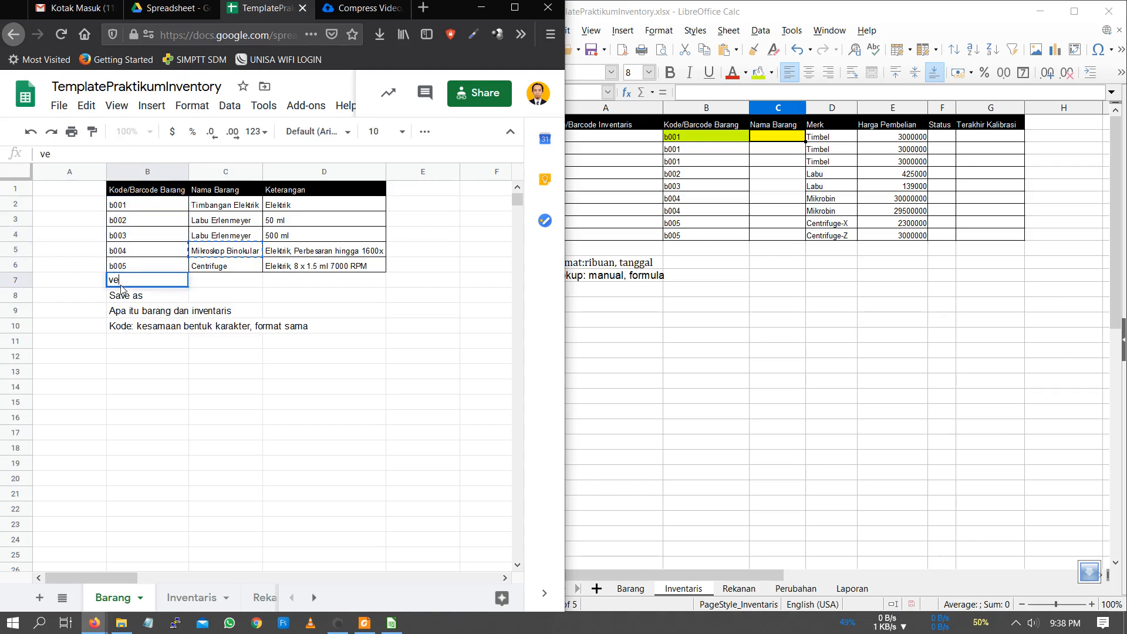
text(rtikal)
click(230, 286)
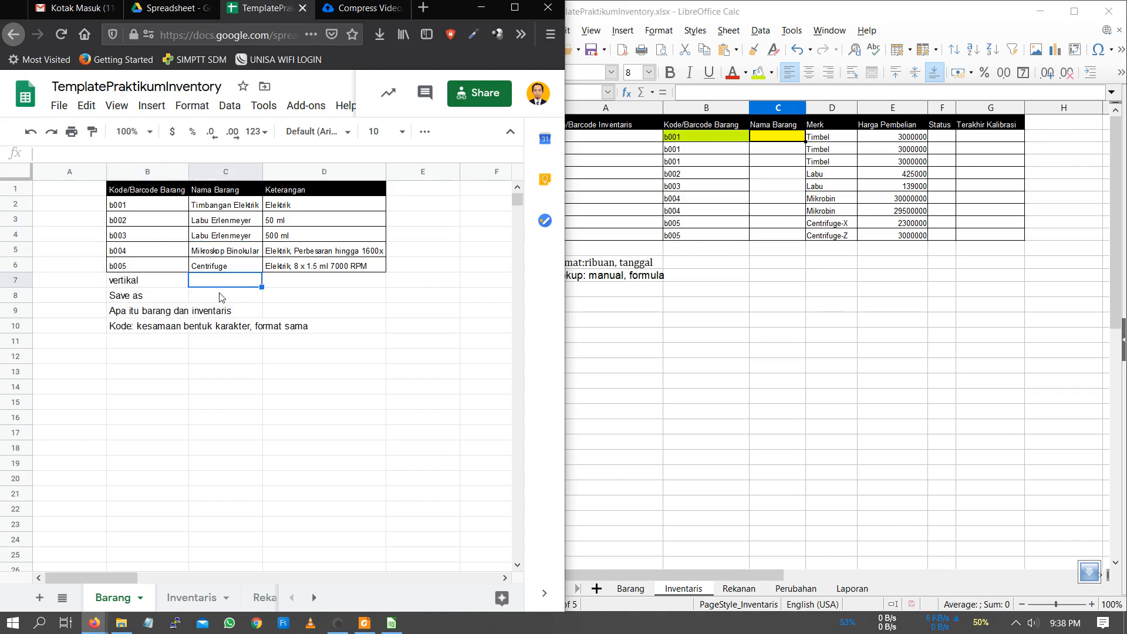
Switch to LibreOffice Calc and start a VLOOKUP formula in cell C2 of the Inventaris sheet using the Function Wizard
click(760, 139)
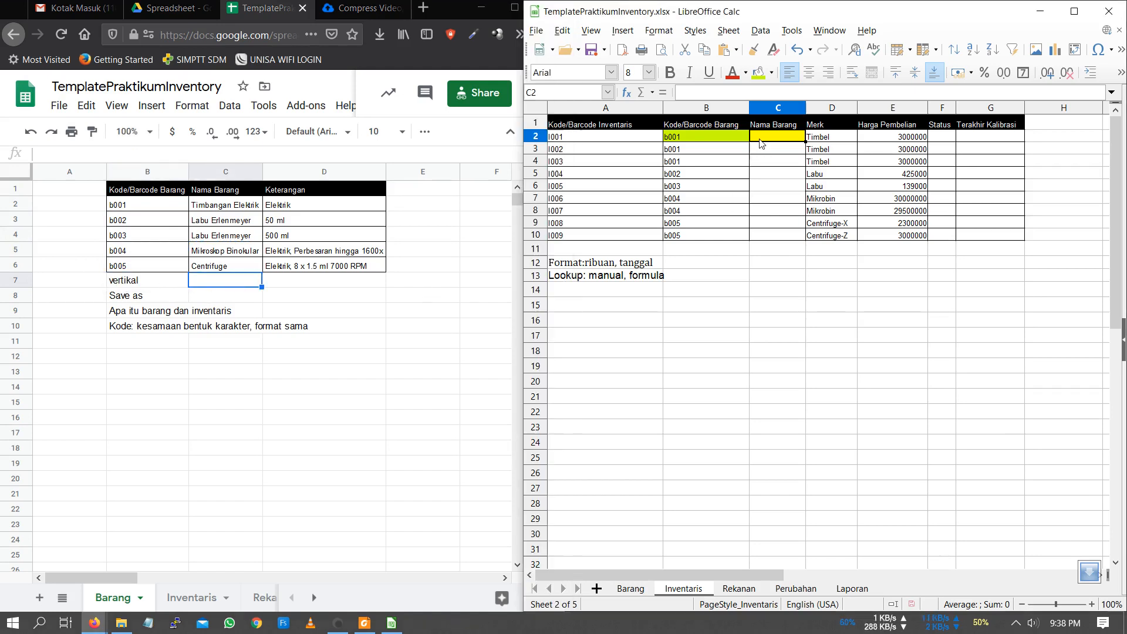
click(627, 92)
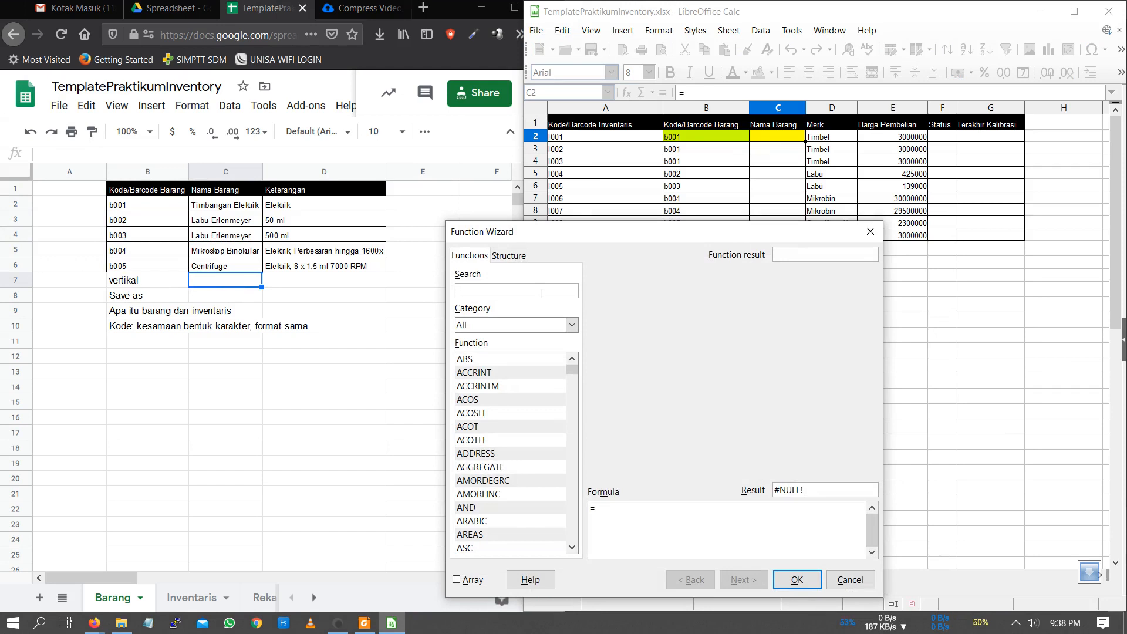
text(v)
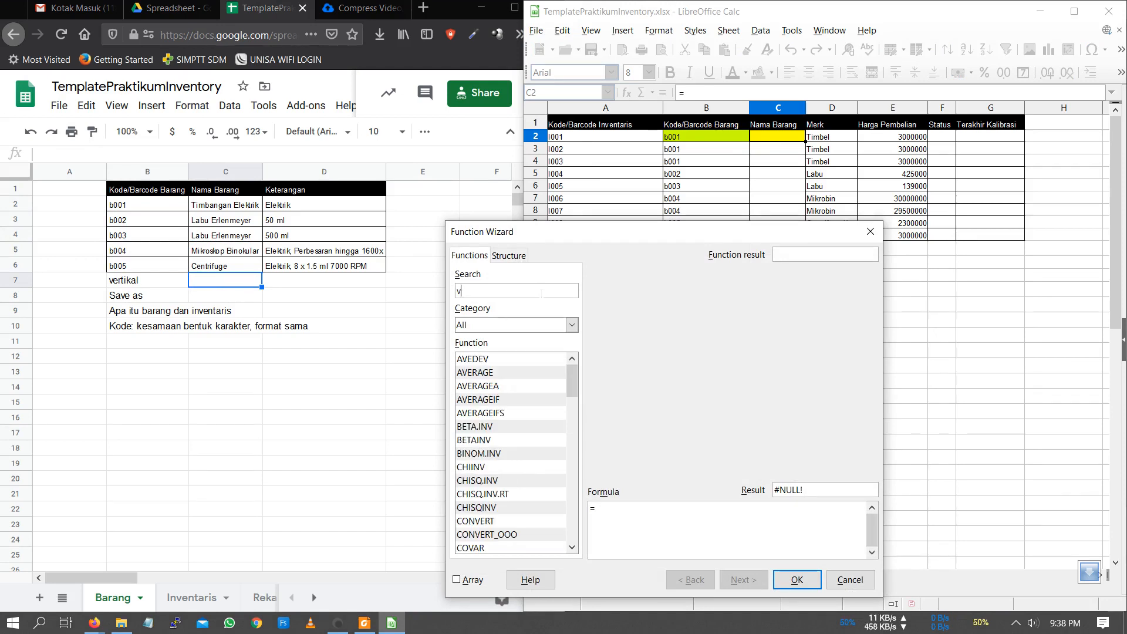
text(lookup)
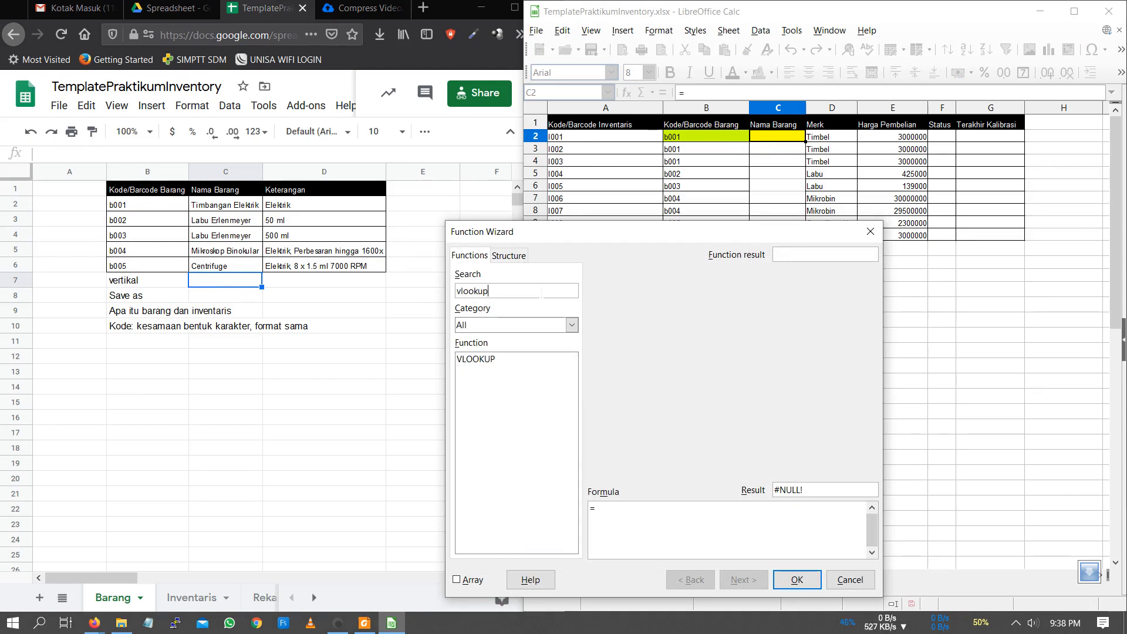
double_click(537, 359)
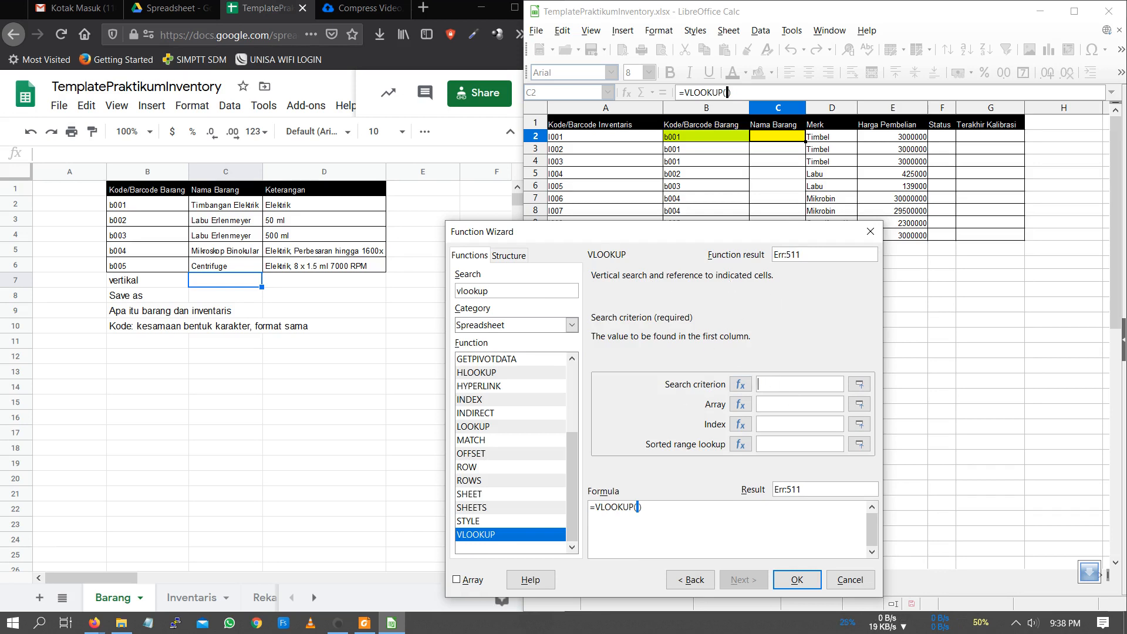
Review the descriptions of the VLOOKUP arguments, from the search criterion to the sorted range lookup
click(781, 404)
click(781, 424)
click(781, 445)
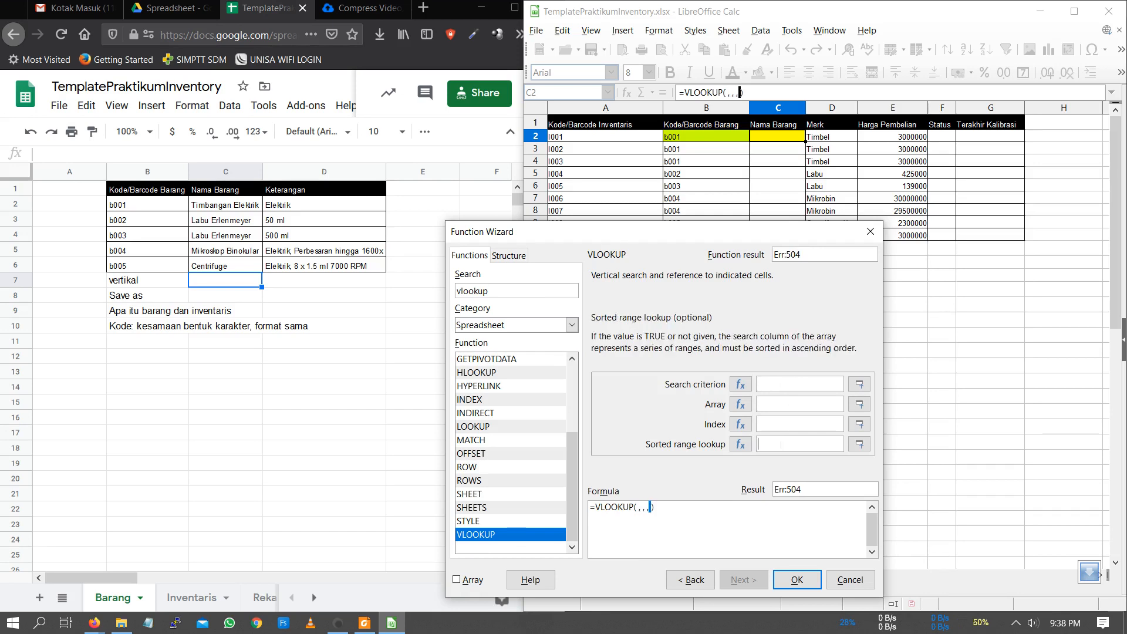
click(782, 385)
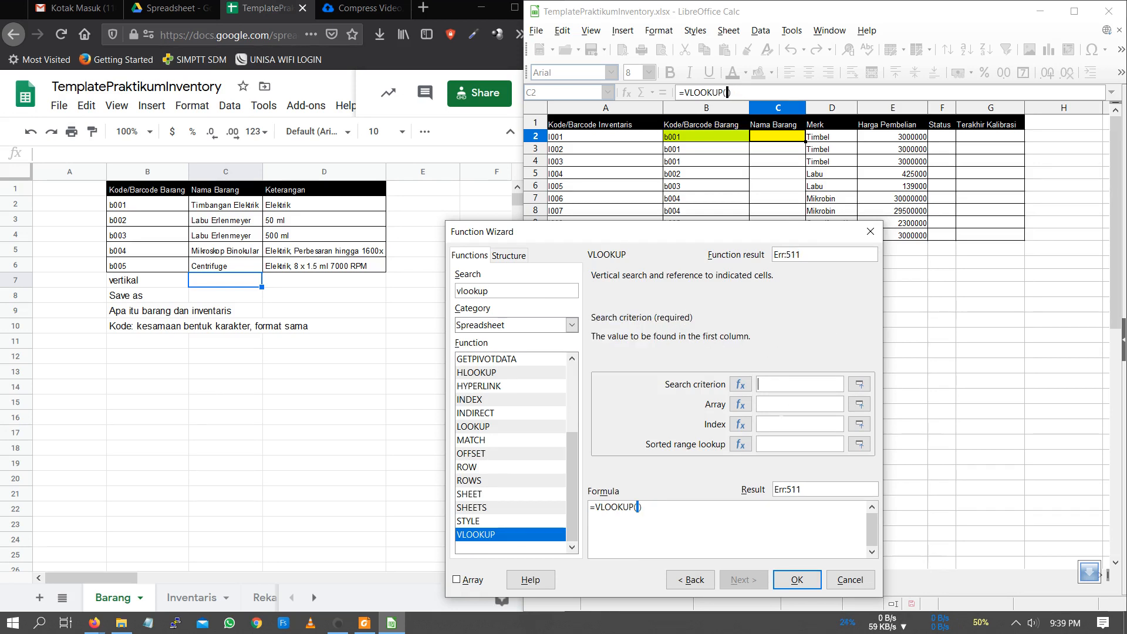
click(782, 447)
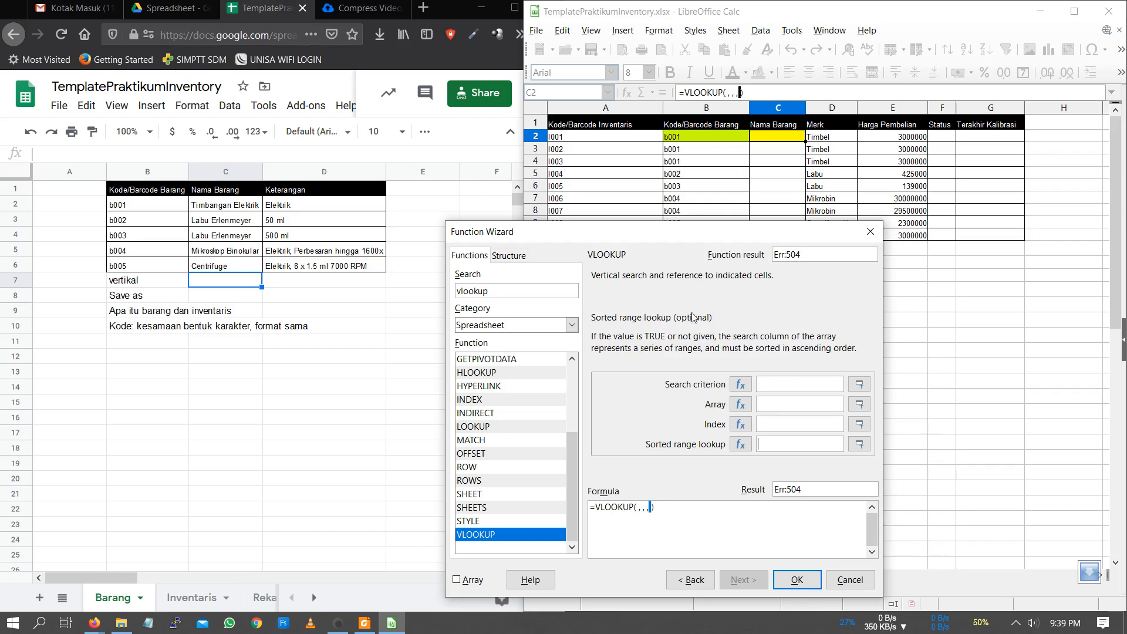
click(787, 383)
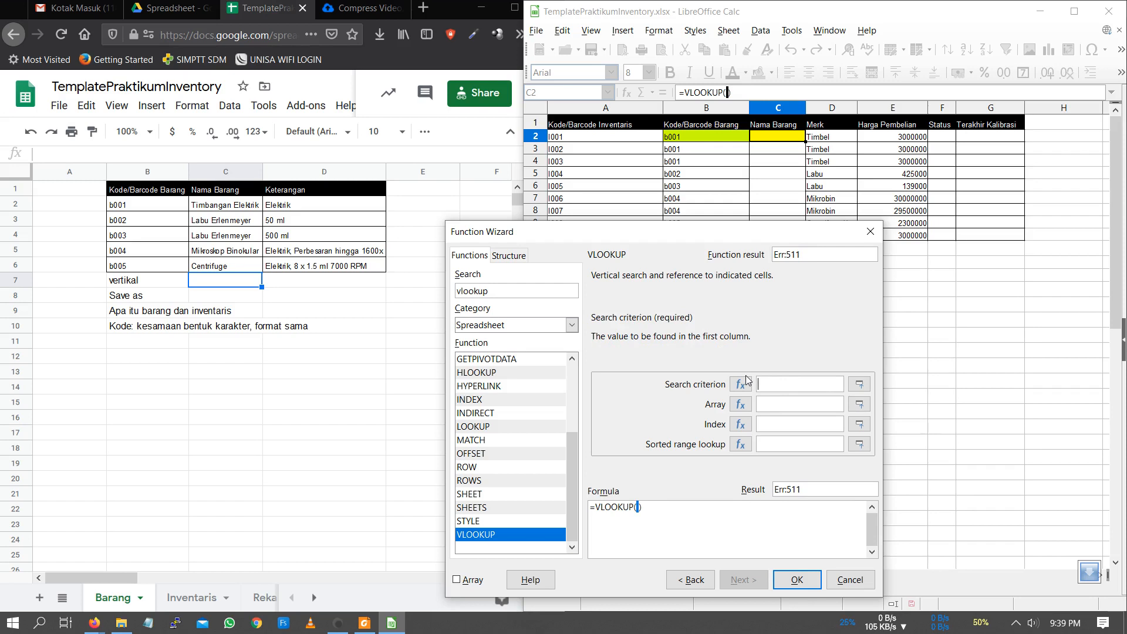
Set the VLOOKUP search criterion to cell B2 of the Inventaris sheet
drag(719, 235, 712, 231)
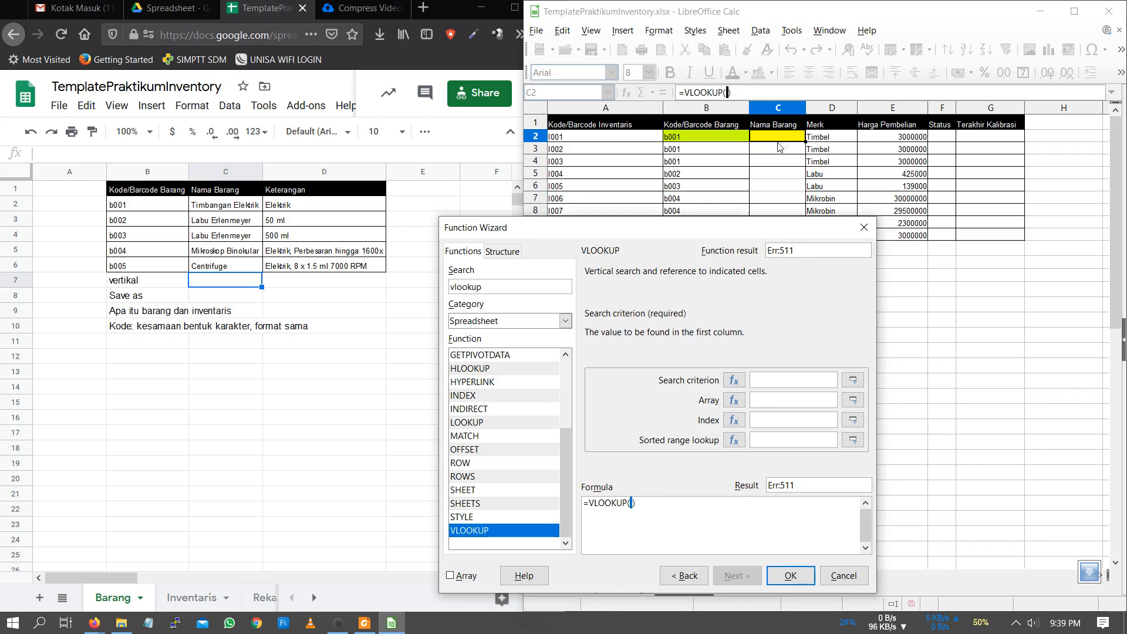
click(715, 138)
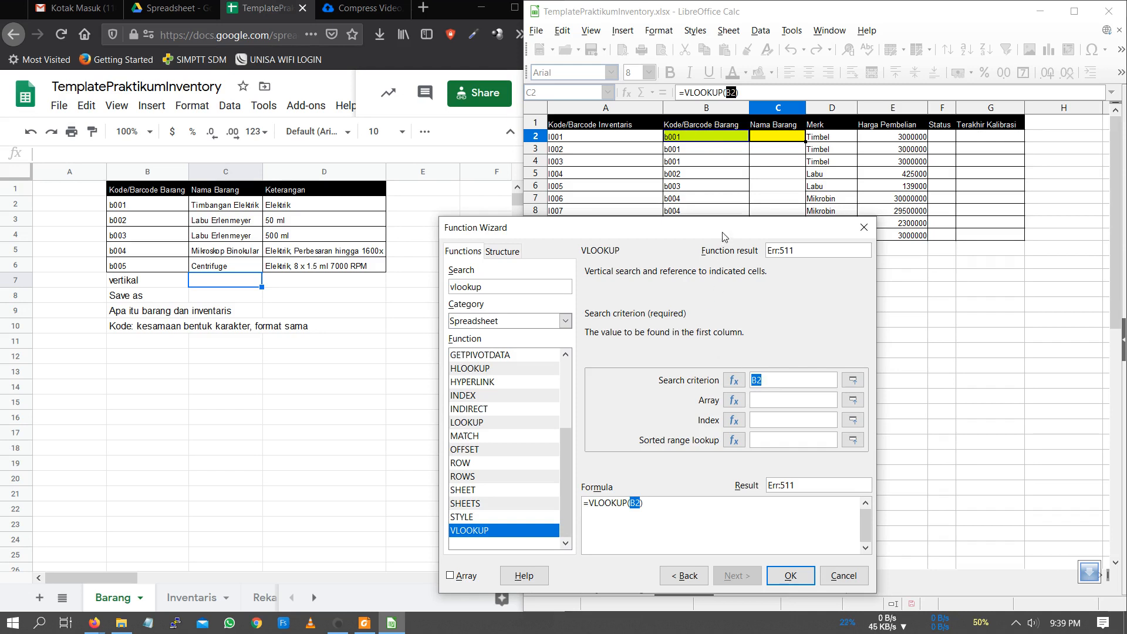
drag(725, 237, 462, 112)
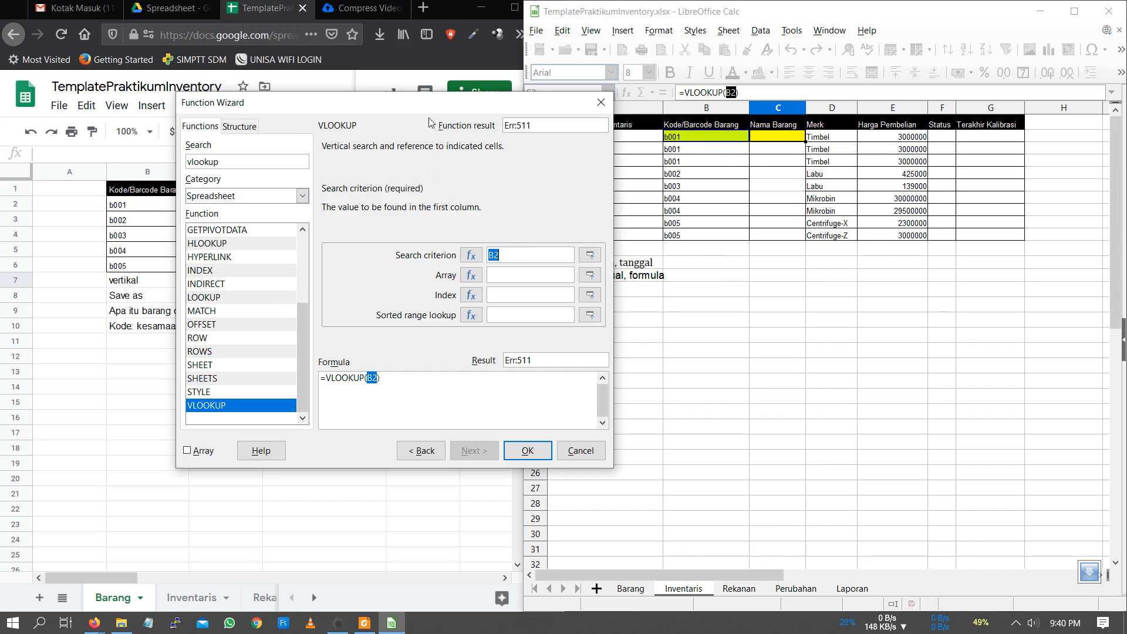
Set the VLOOKUP array to the range B2:D6 on the Barang sheet
drag(432, 104, 712, 85)
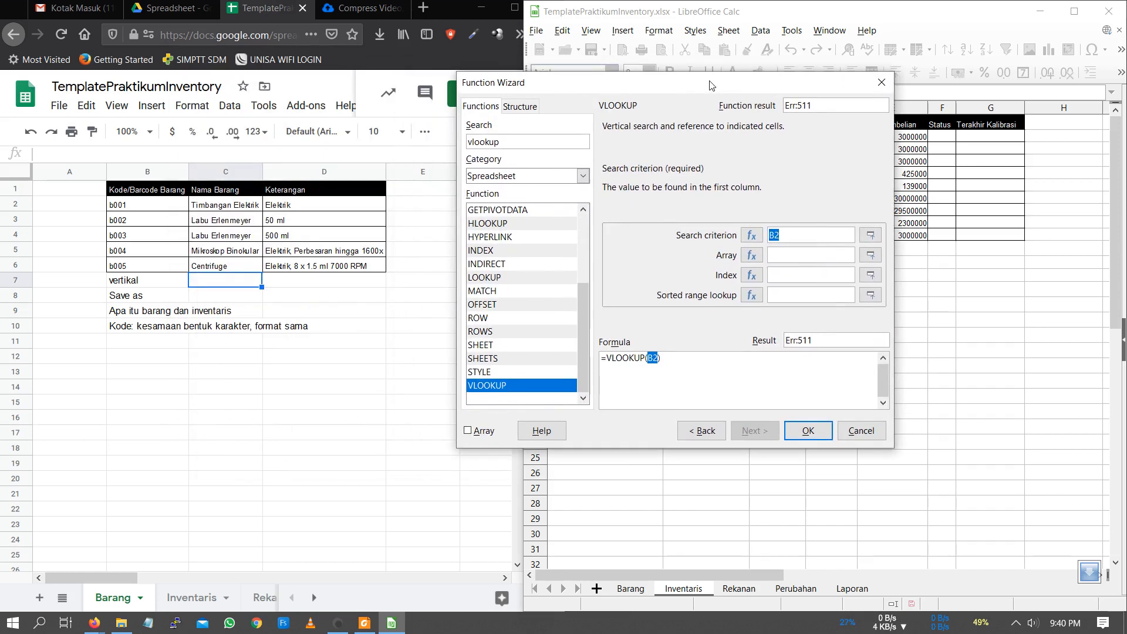
click(790, 256)
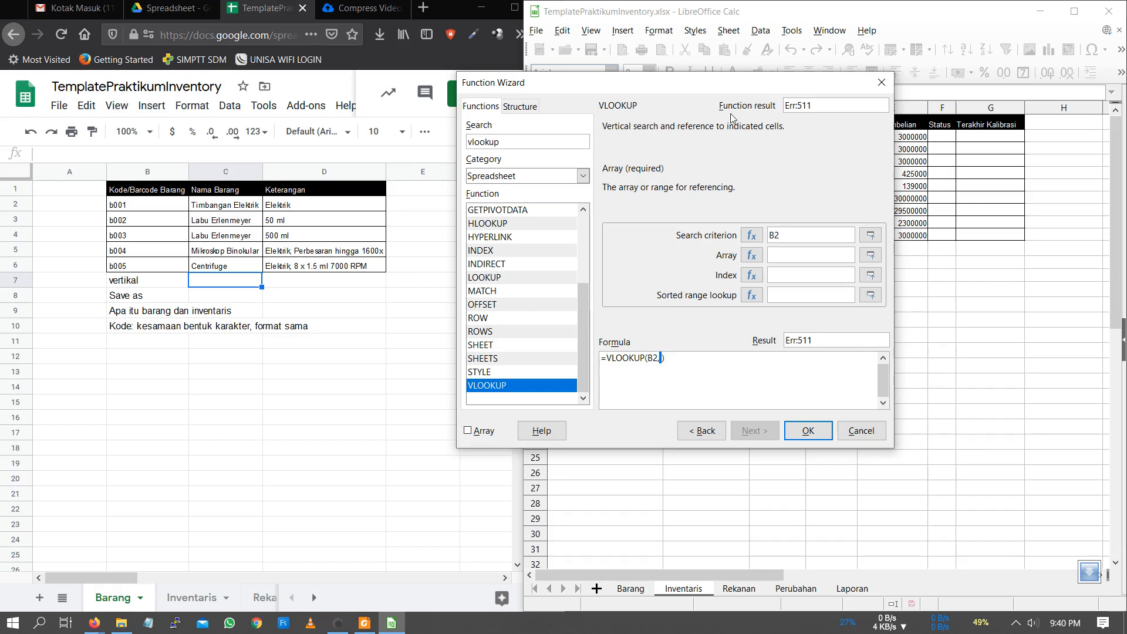
drag(732, 92, 348, 94)
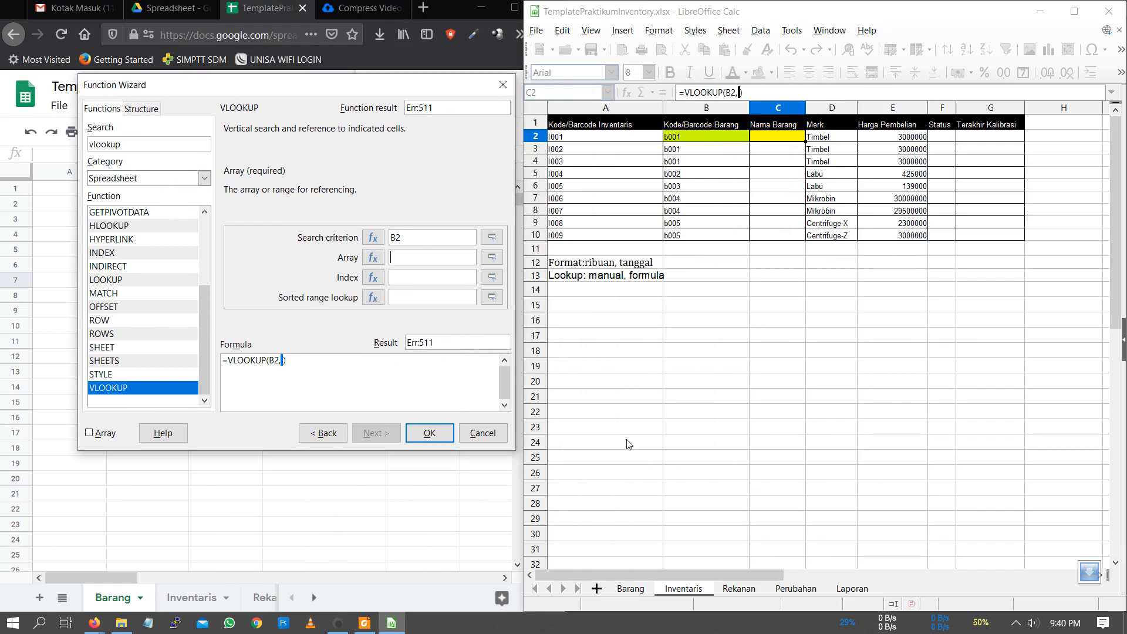
click(631, 589)
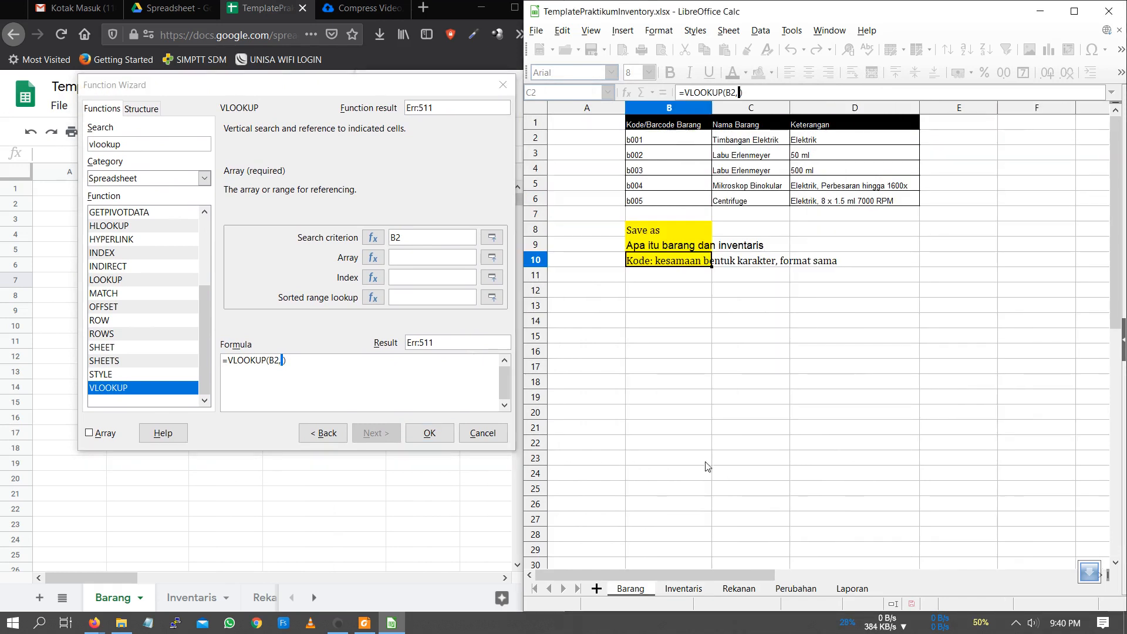
drag(674, 139, 809, 201)
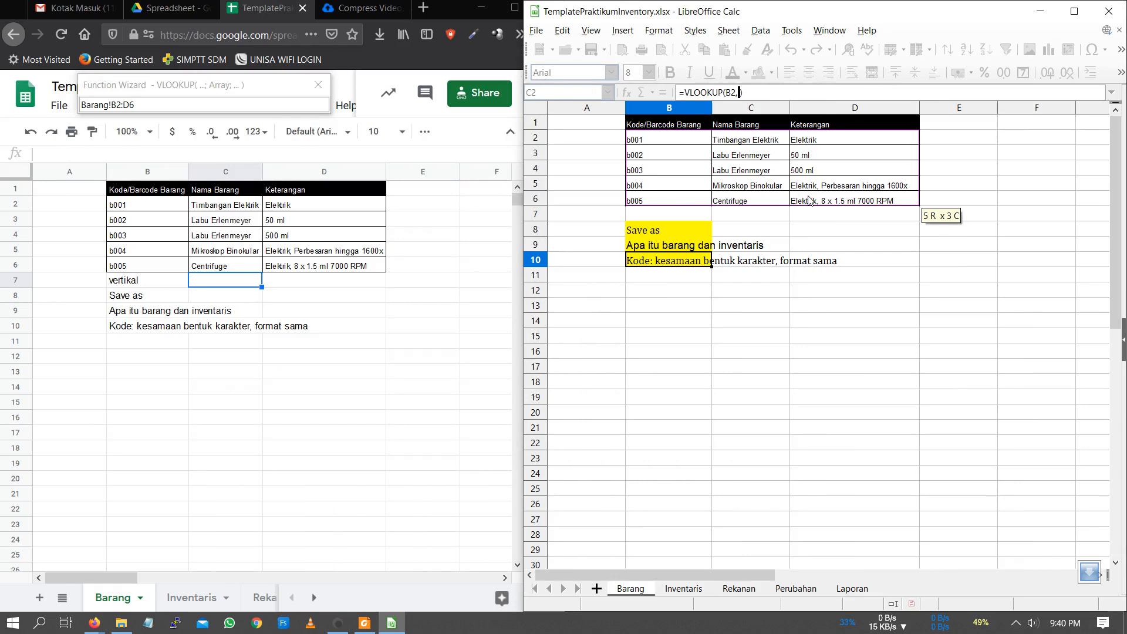
drag(808, 200, 809, 201)
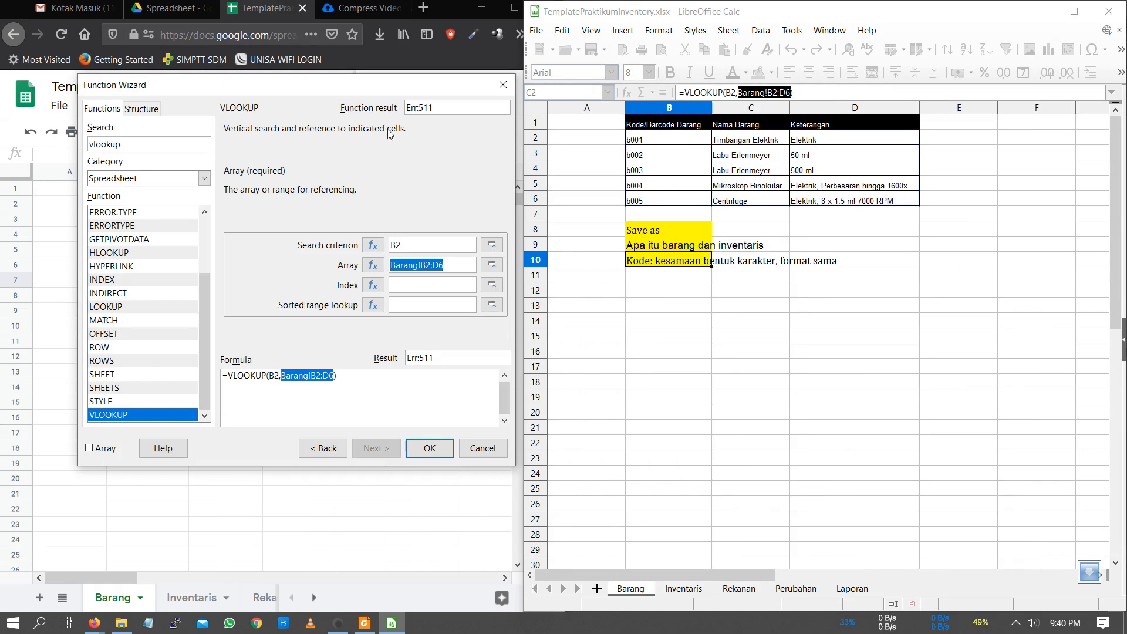
Switch to Google Sheets and view the first Nama Barang cells on the Inventaris sheet
drag(351, 89, 747, 109)
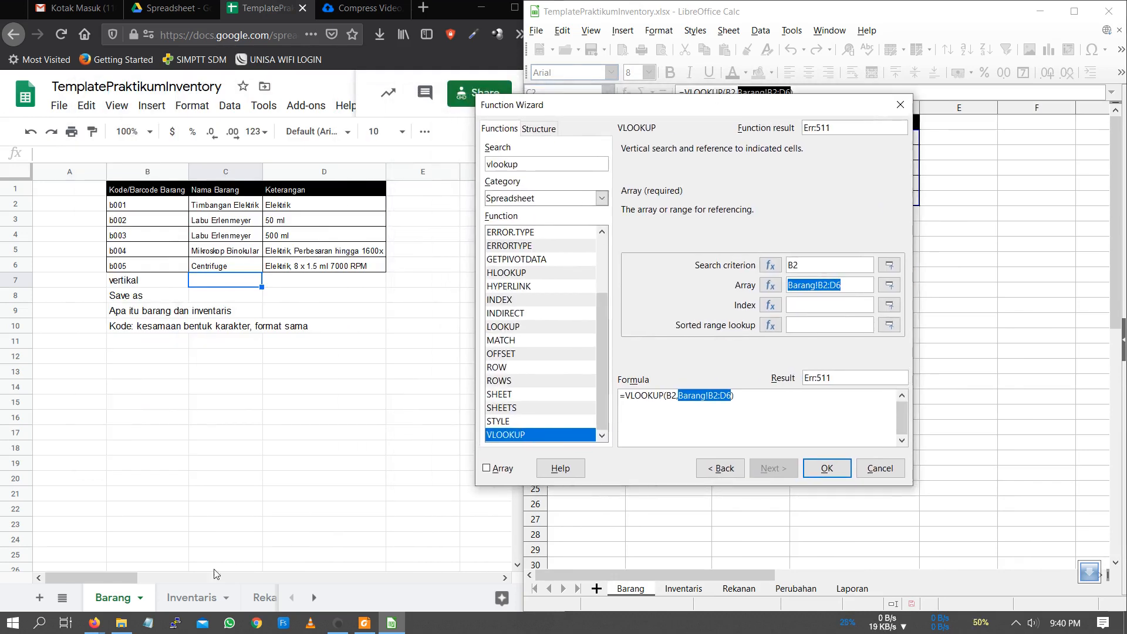
click(198, 597)
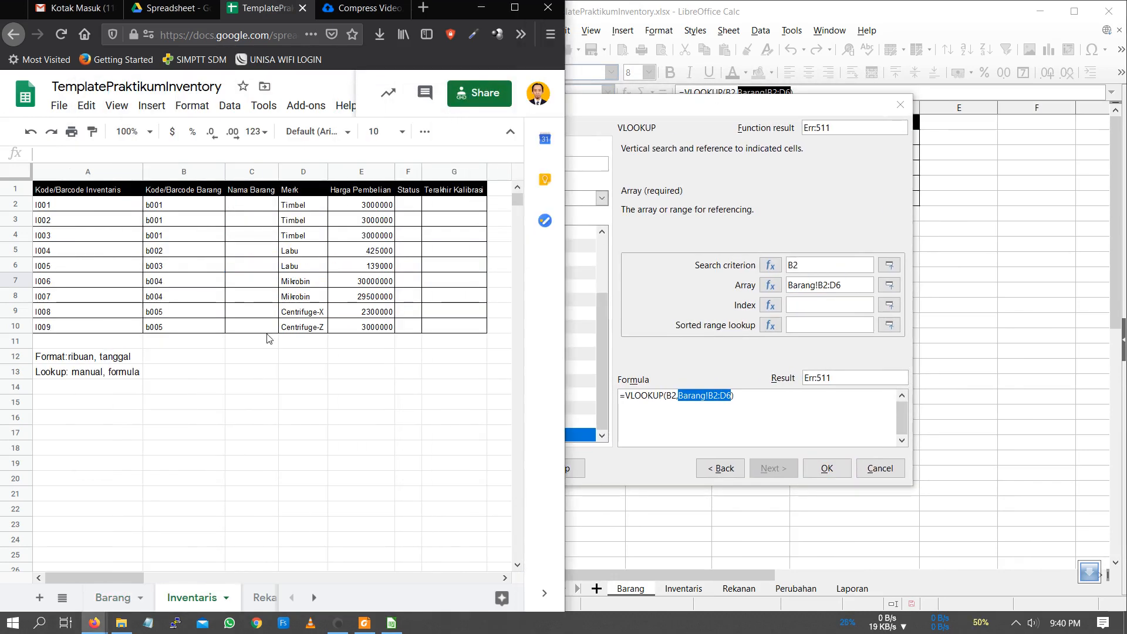
click(246, 210)
click(251, 221)
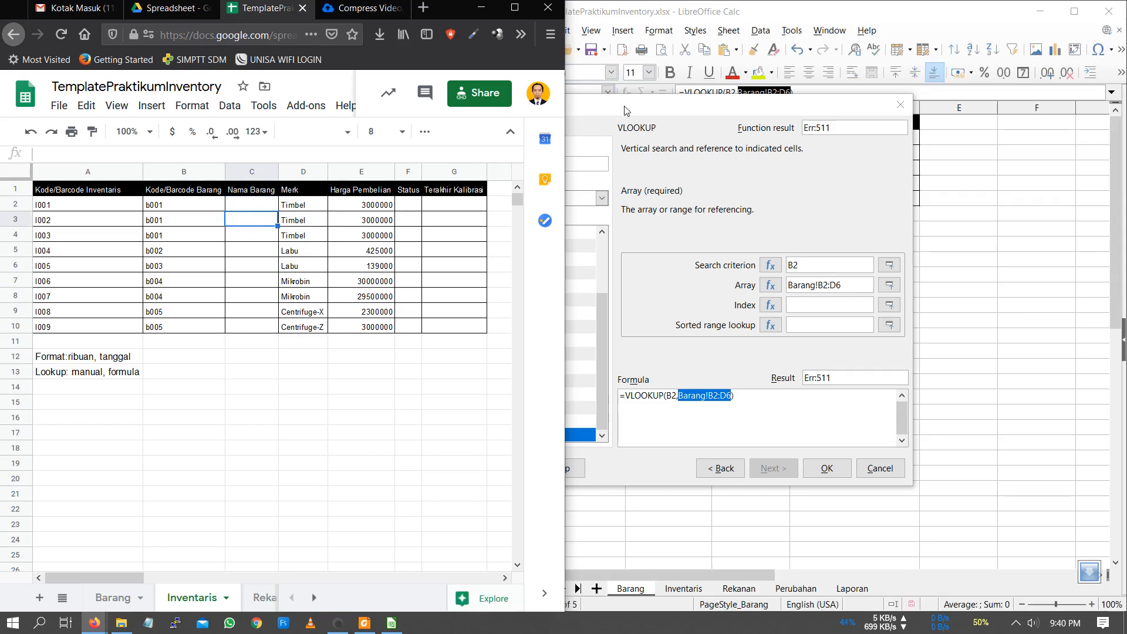
Return to the Function Wizard in LibreOffice Calc and make the array reference absolute as Barang!$B$2:$D$6
drag(624, 106, 719, 267)
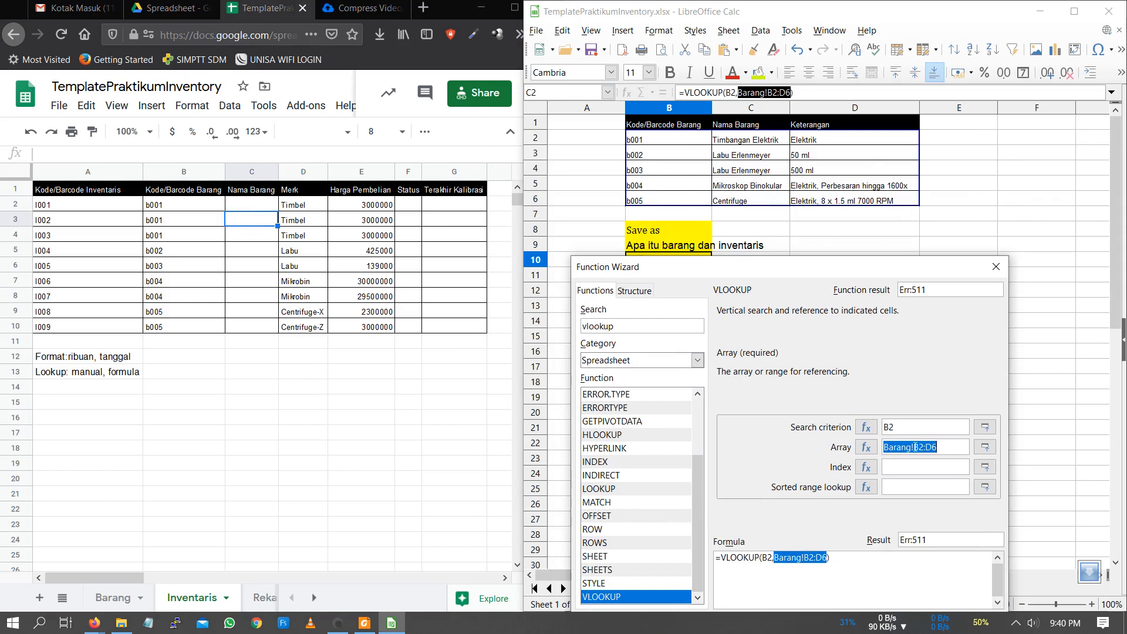
click(915, 447)
text($B)
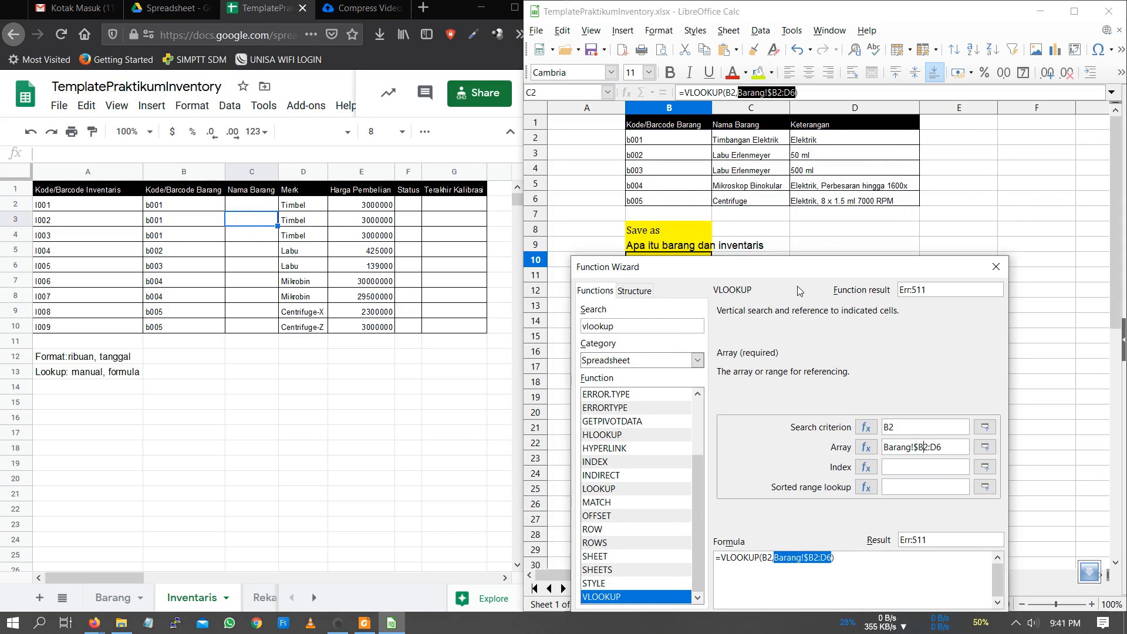
text($2:)
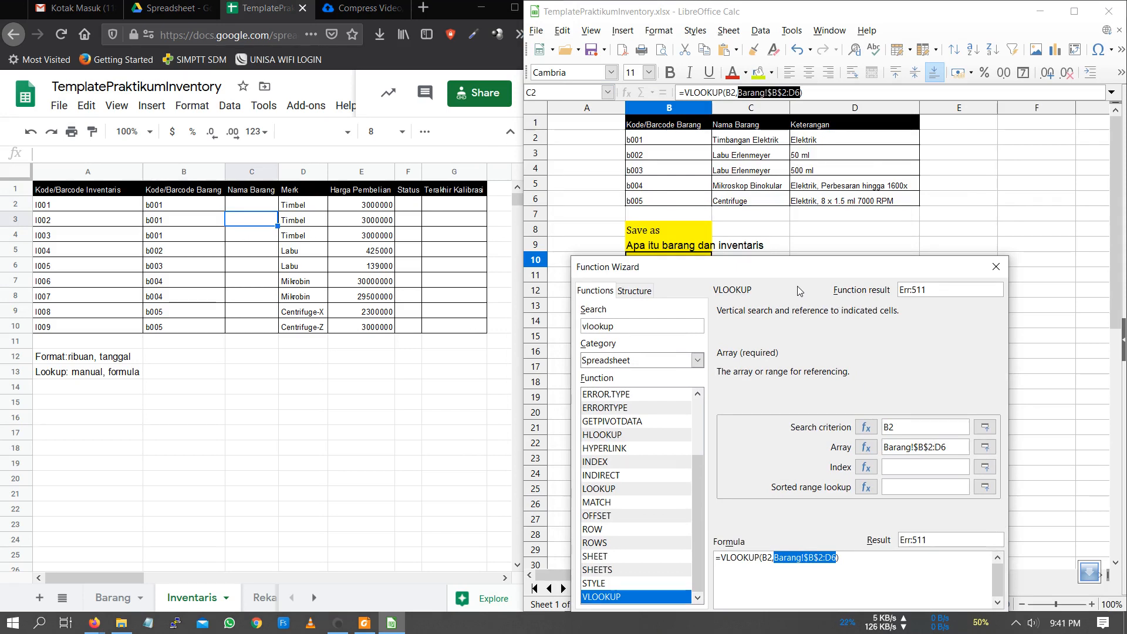
text($)
key(Right)
text($)
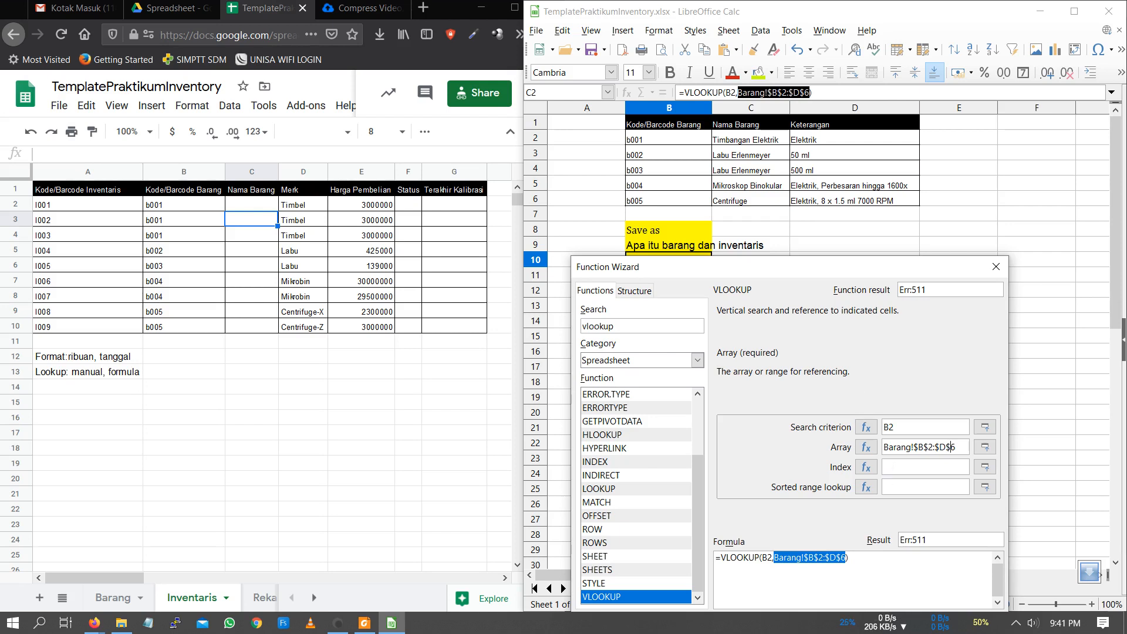
Set the VLOOKUP column index to 2
key(Tab)
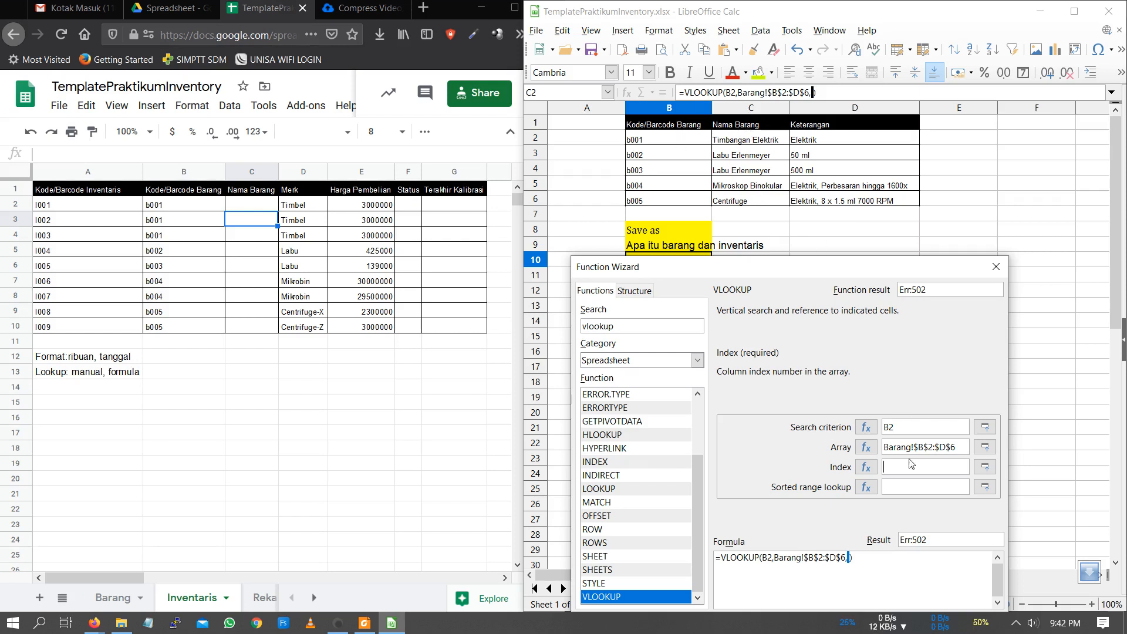
text(2)
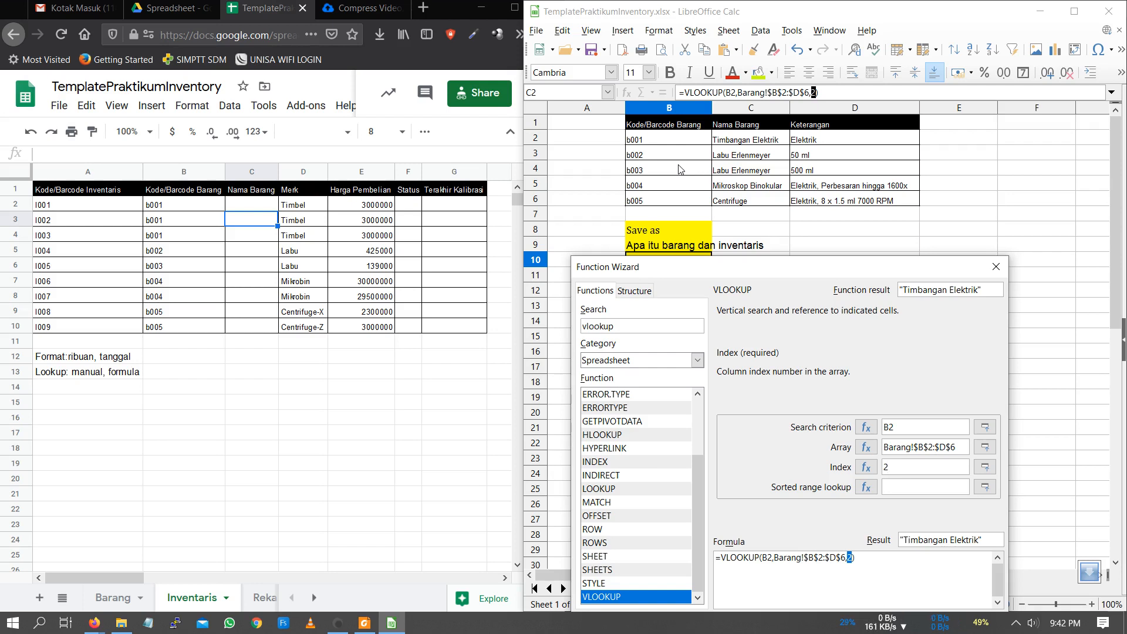
click(891, 486)
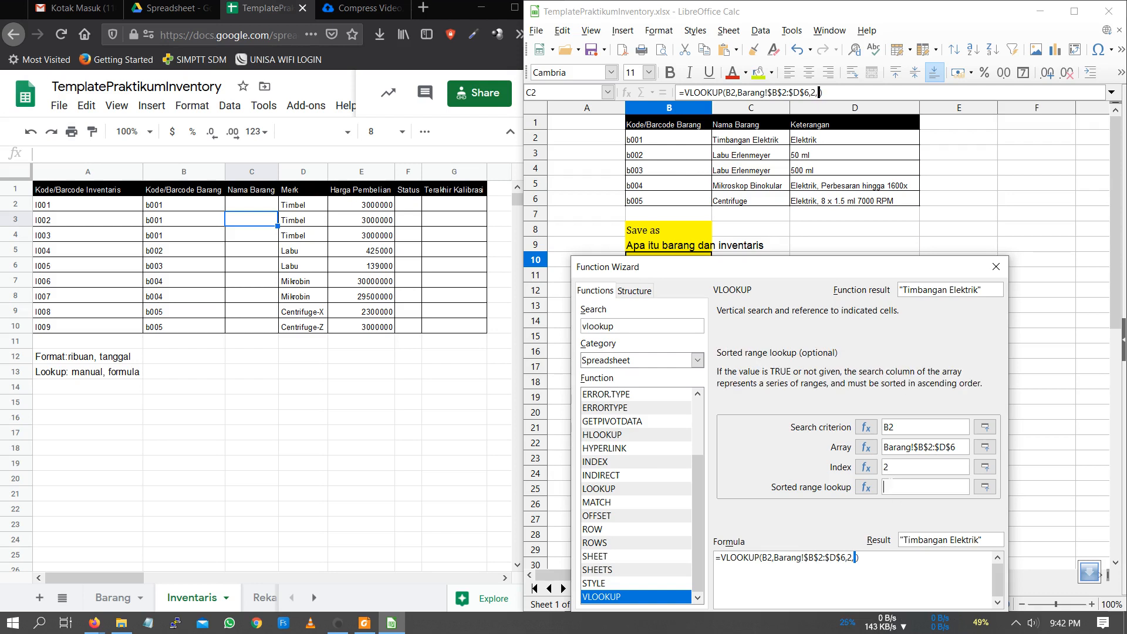
Try the values 0 and false for the sorted range lookup argument, and clear the entry
text(0)
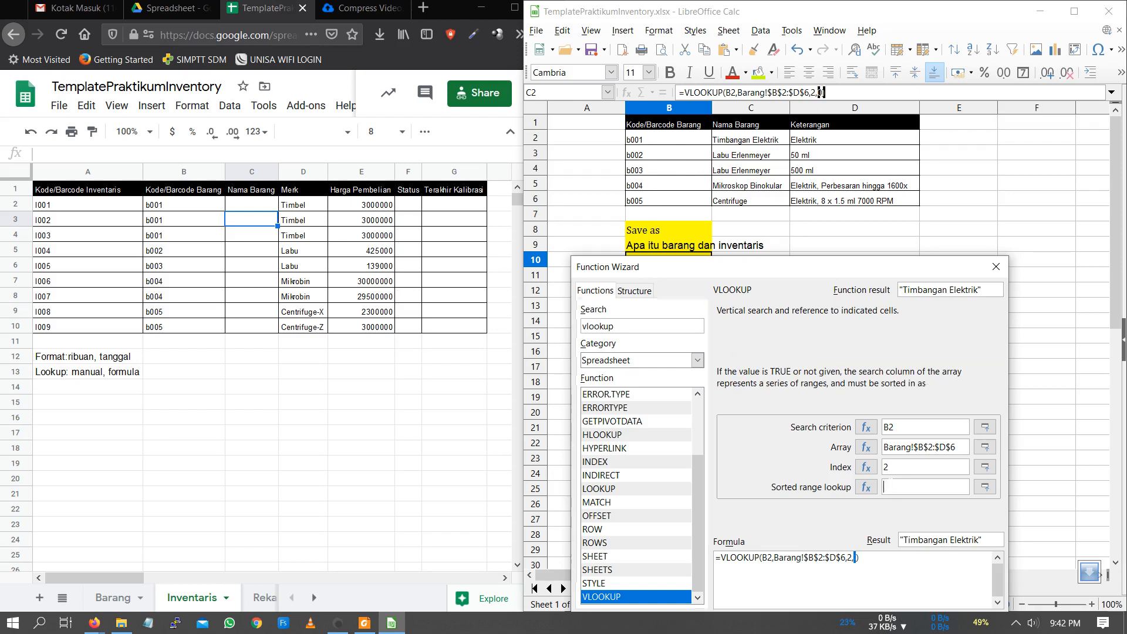
key(BackSpace)
text(false)
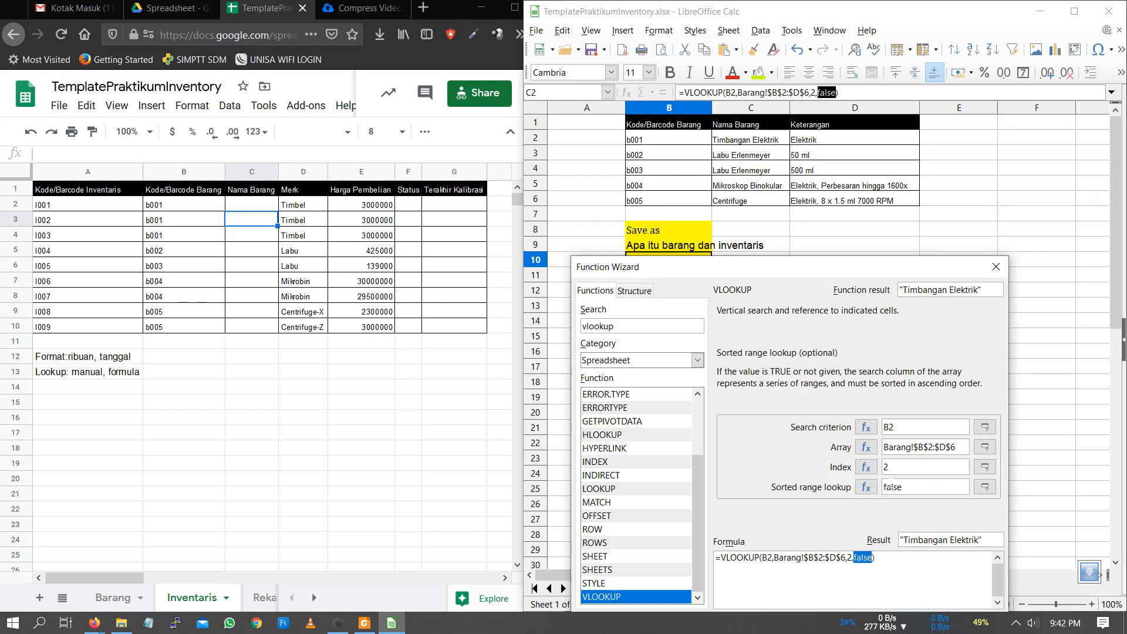
text(())
key(BackSpace)
key(BackSpace)
key(BackSpace)
key(BackSpace)
key(BackSpace)
key(BackSpace)
key(BackSpace)
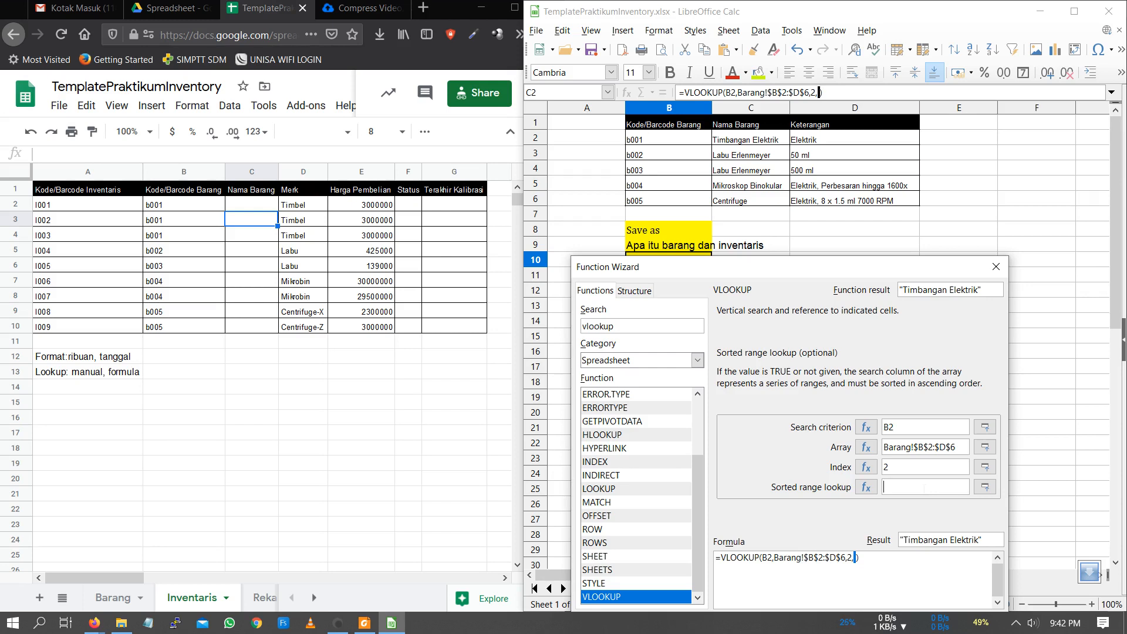
Set the VLOOKUP sorted range lookup to true, insert the formula in C2, and widen the Nama Barang column to fit its text
text(tr)
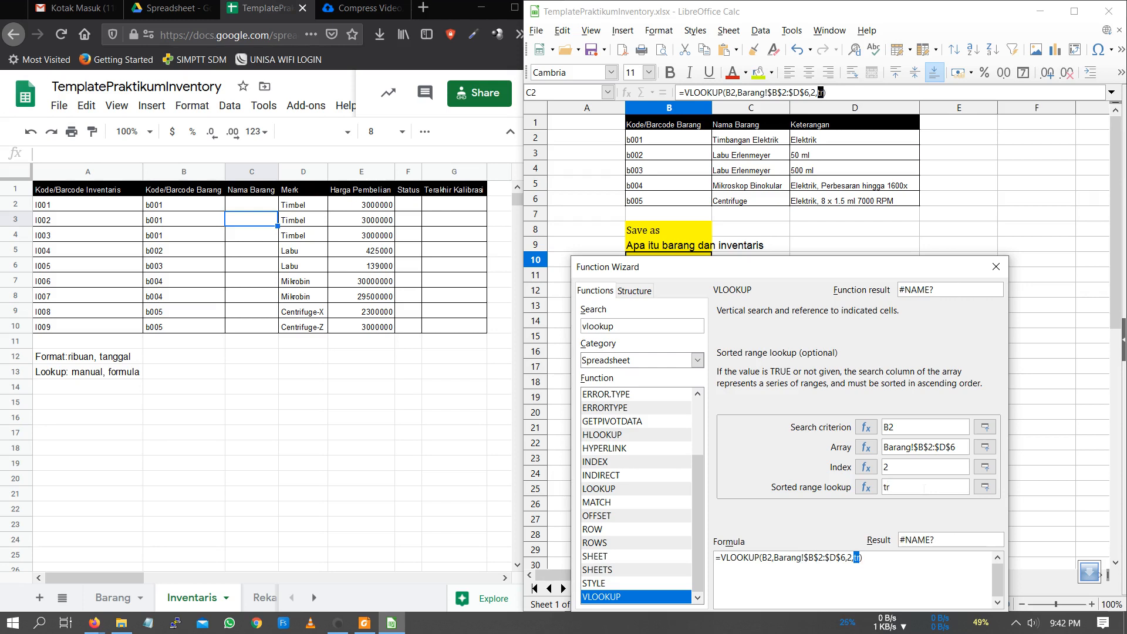
text(ue)
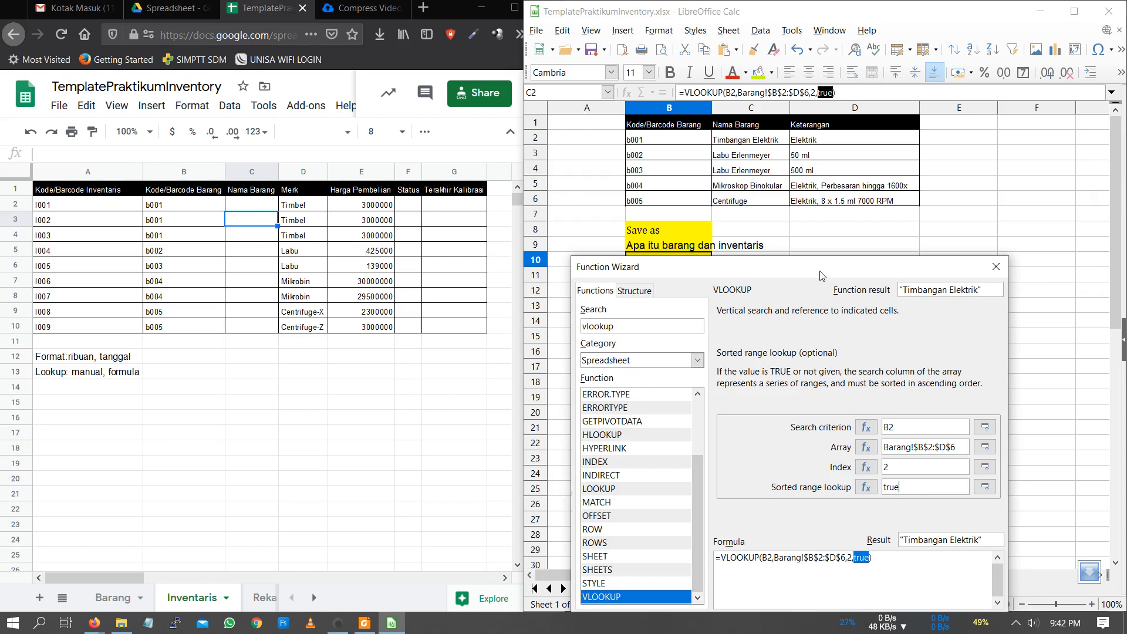
drag(821, 271, 816, 166)
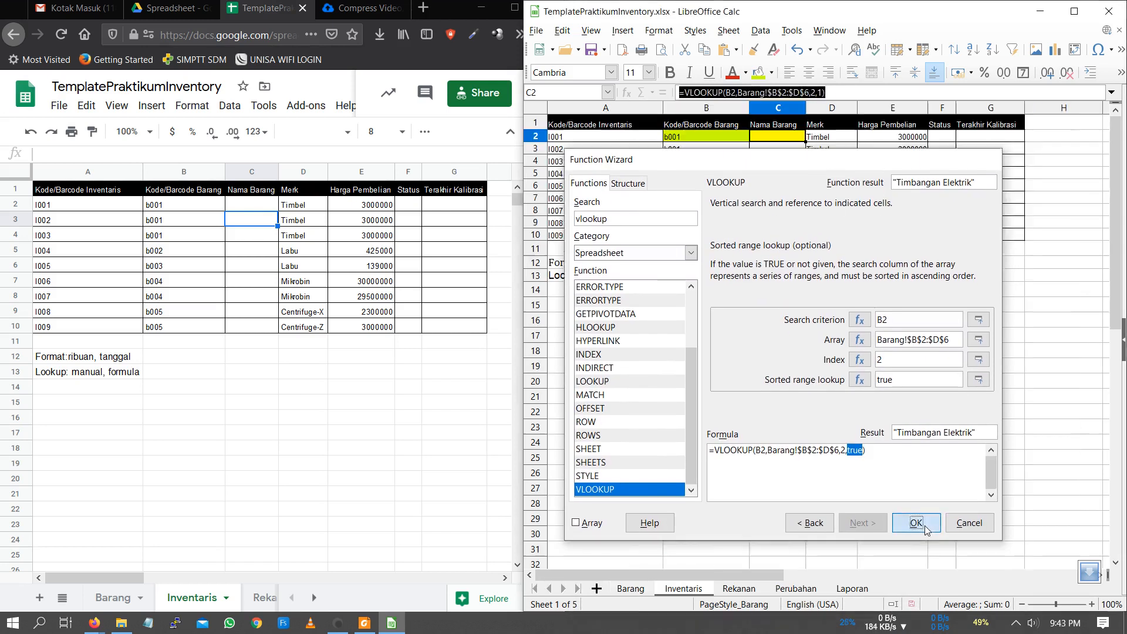
click(925, 528)
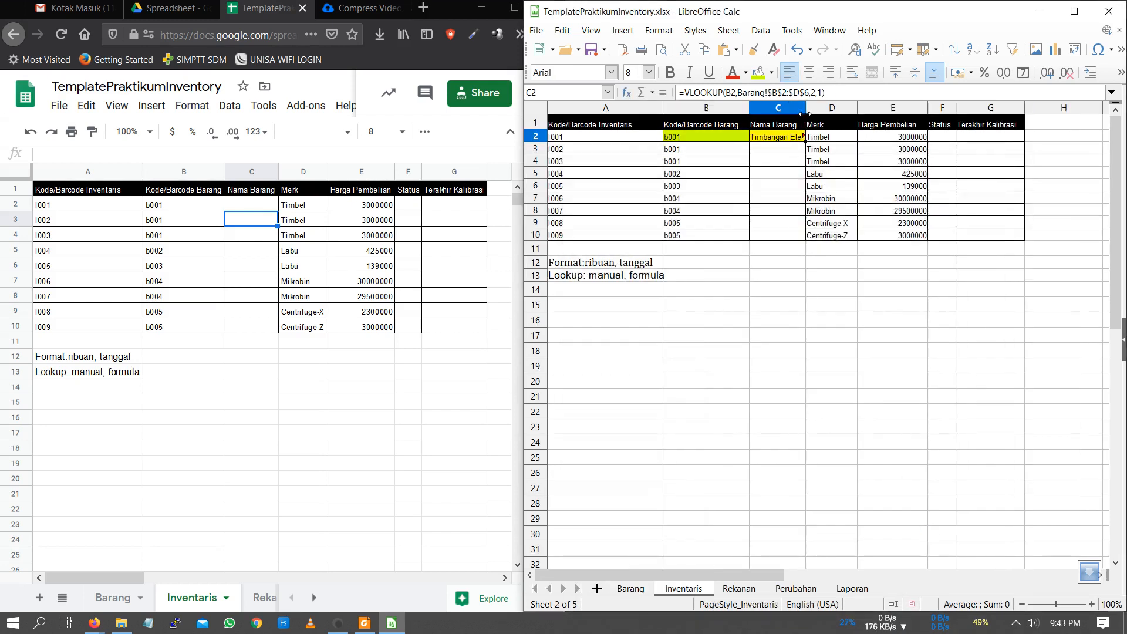
drag(806, 110, 866, 110)
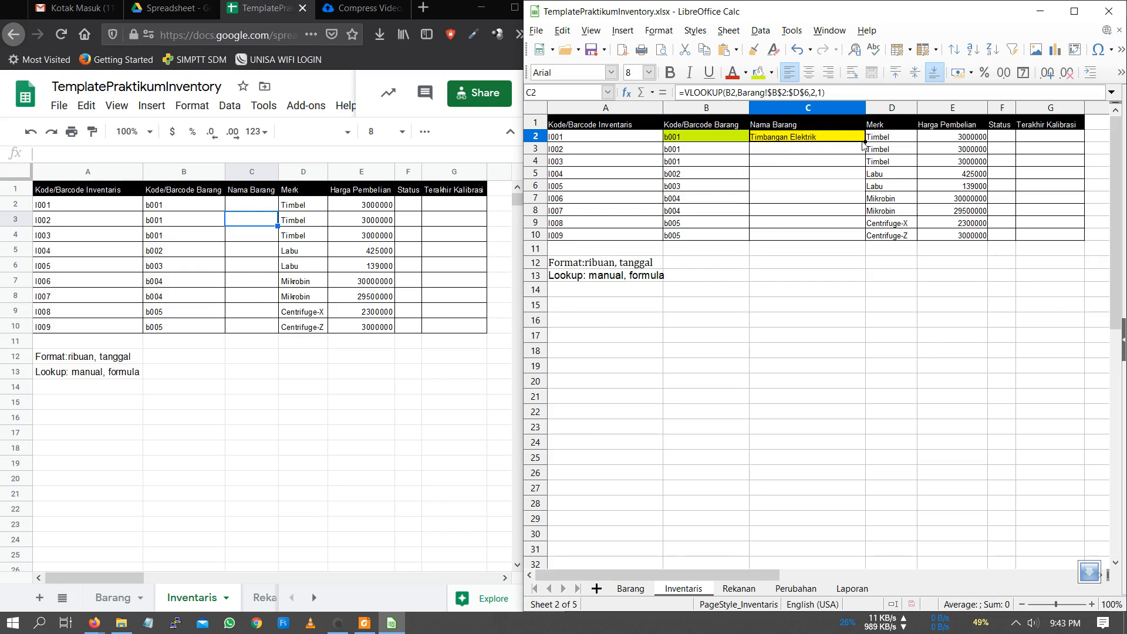
Try copying the C2 formula and pasting it into C2:C10, and undo the paste
right_click(806, 140)
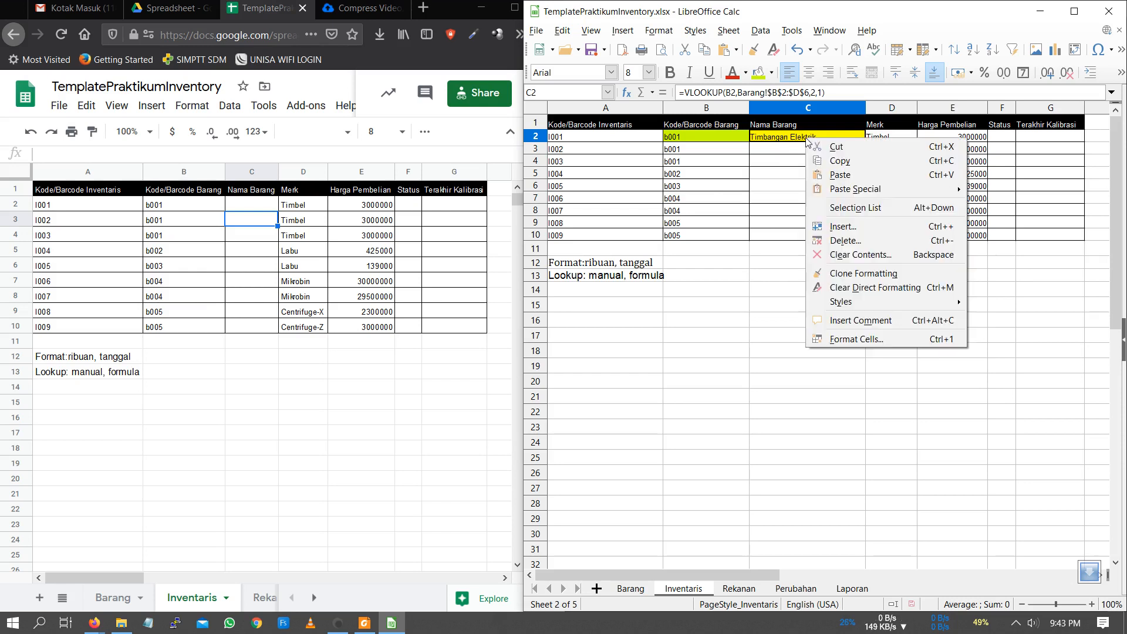
click(838, 161)
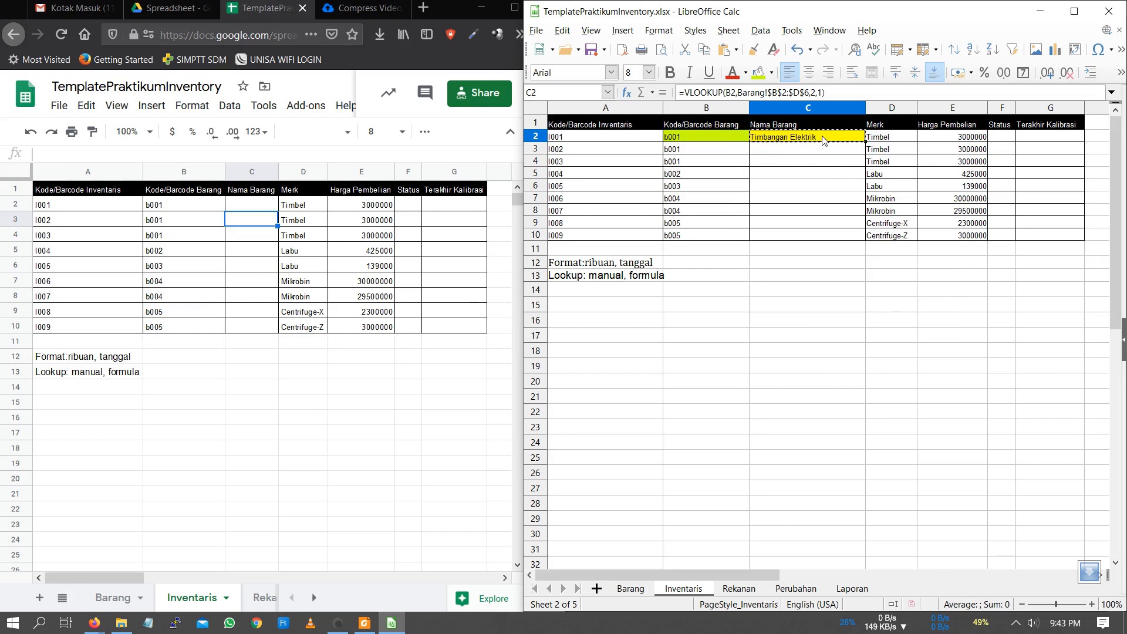
drag(826, 149, 825, 236)
right_click(817, 207)
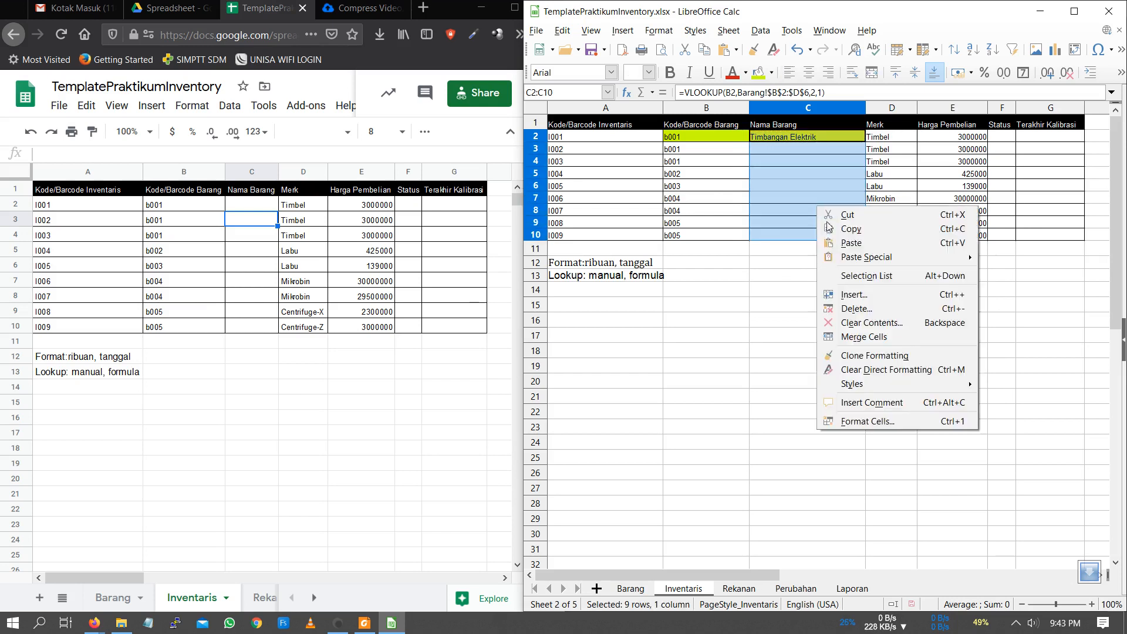
click(847, 246)
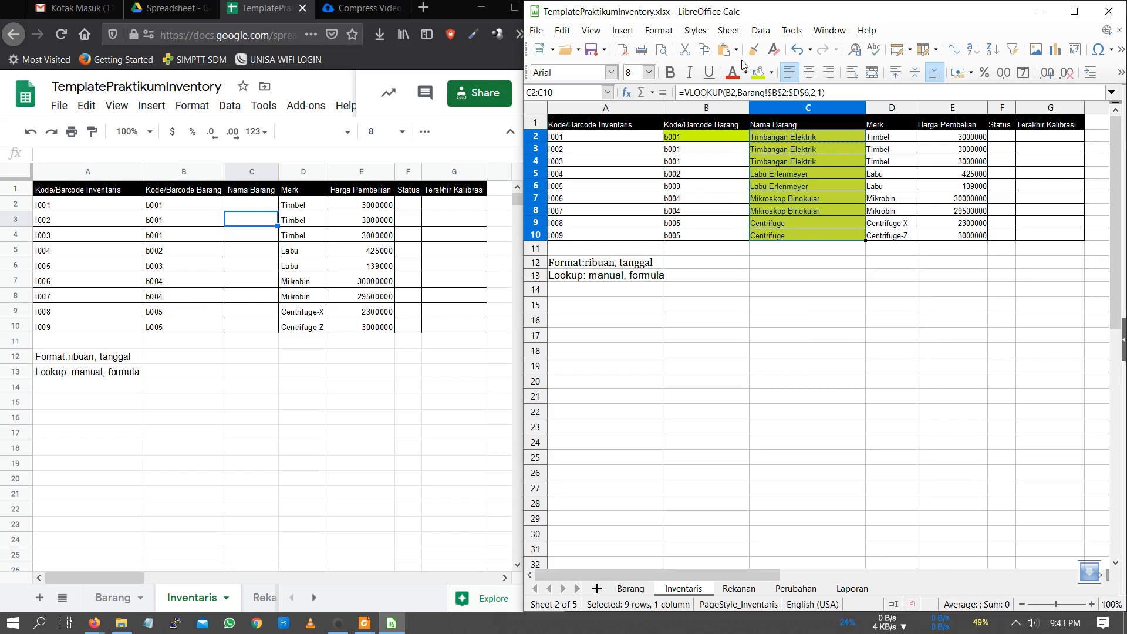
click(796, 51)
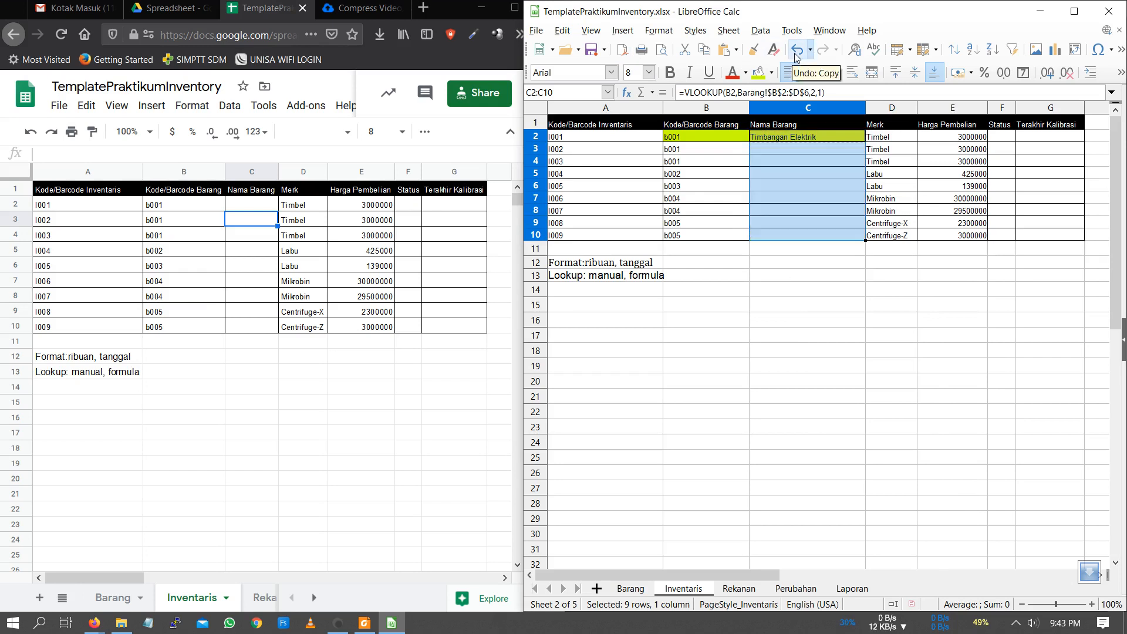
Try extending the C2 formula down to C10 with the fill handle, and undo the fill
click(815, 136)
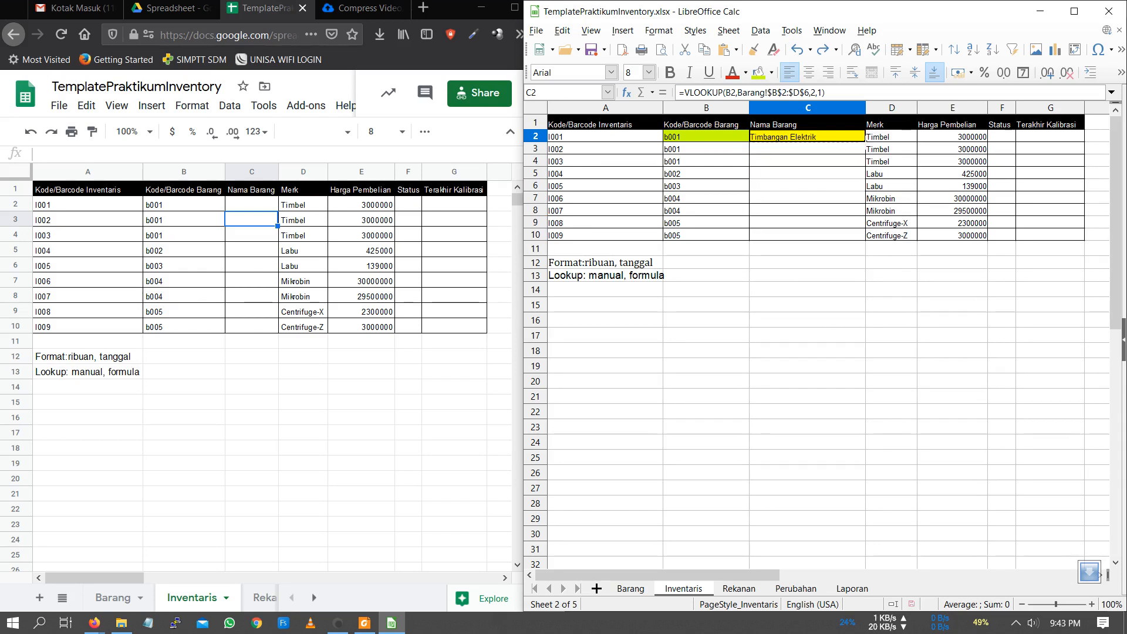
drag(865, 142, 865, 240)
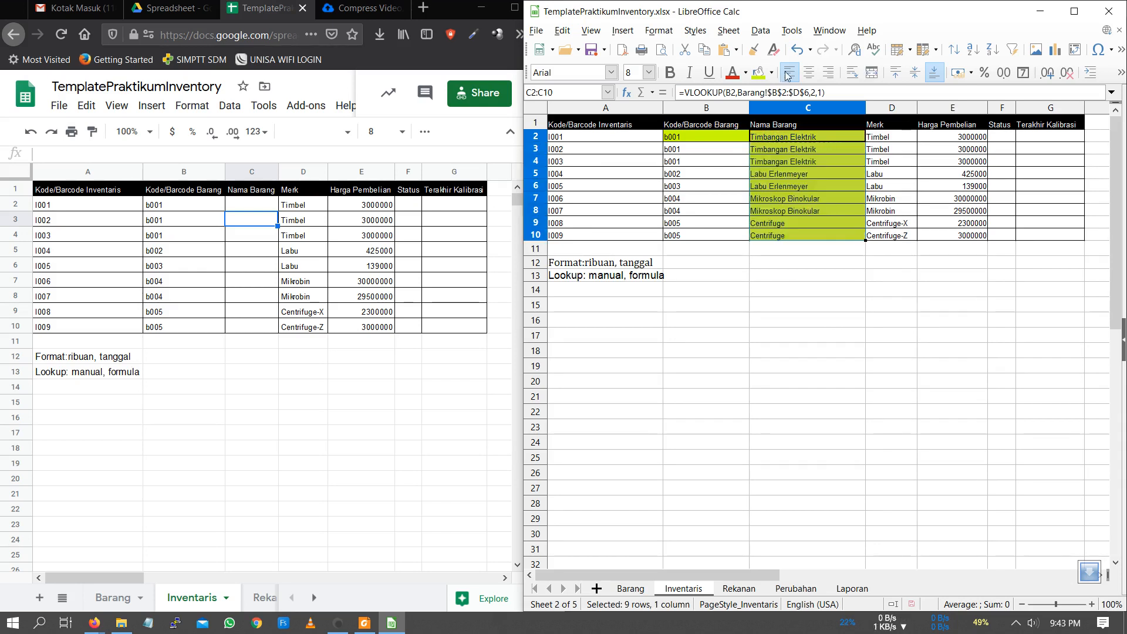
click(796, 50)
Auto-fill the C2 VLOOKUP formula down the Nama Barang column to C10
click(826, 142)
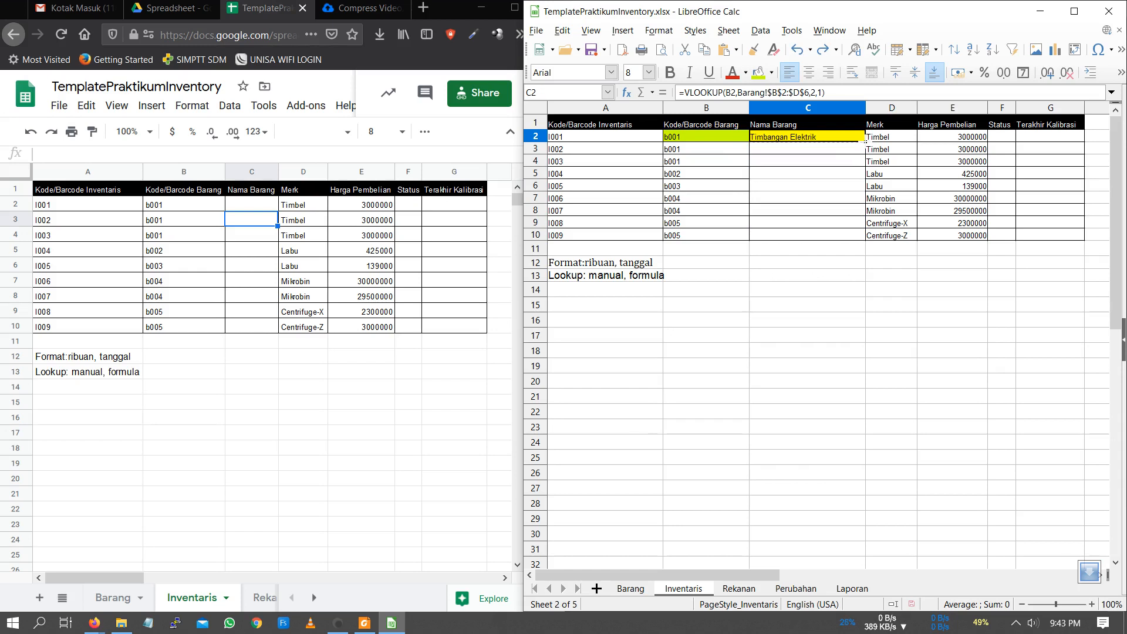
double_click(865, 141)
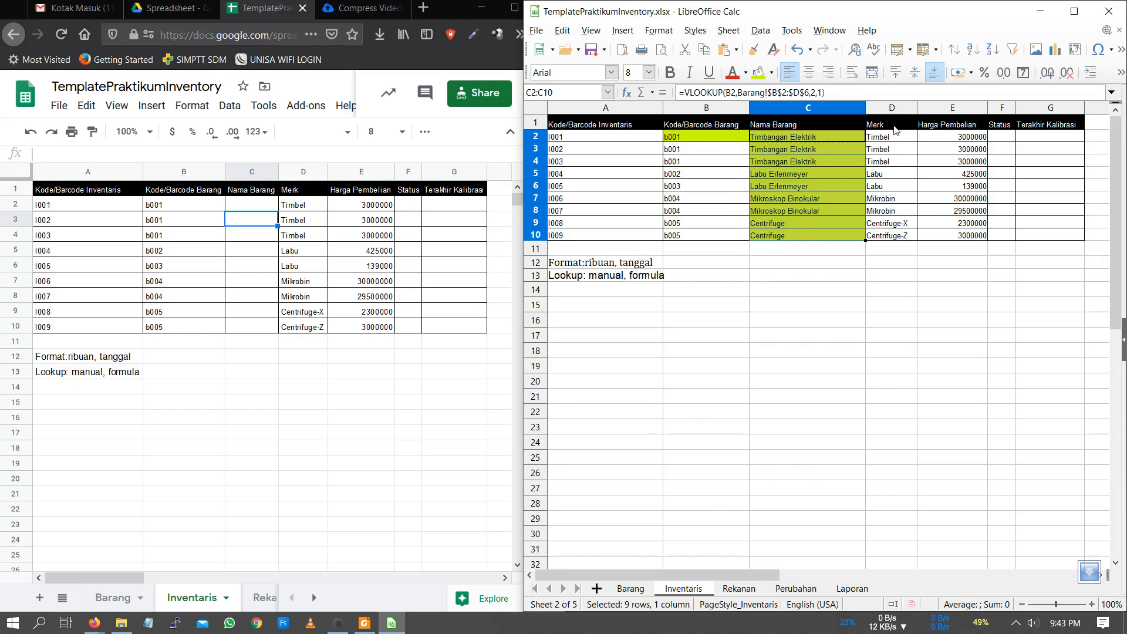
key(ctrl+c)
Format the Harga Pembelian column as numbers with a thousands separator, using format code #,##0
click(954, 140)
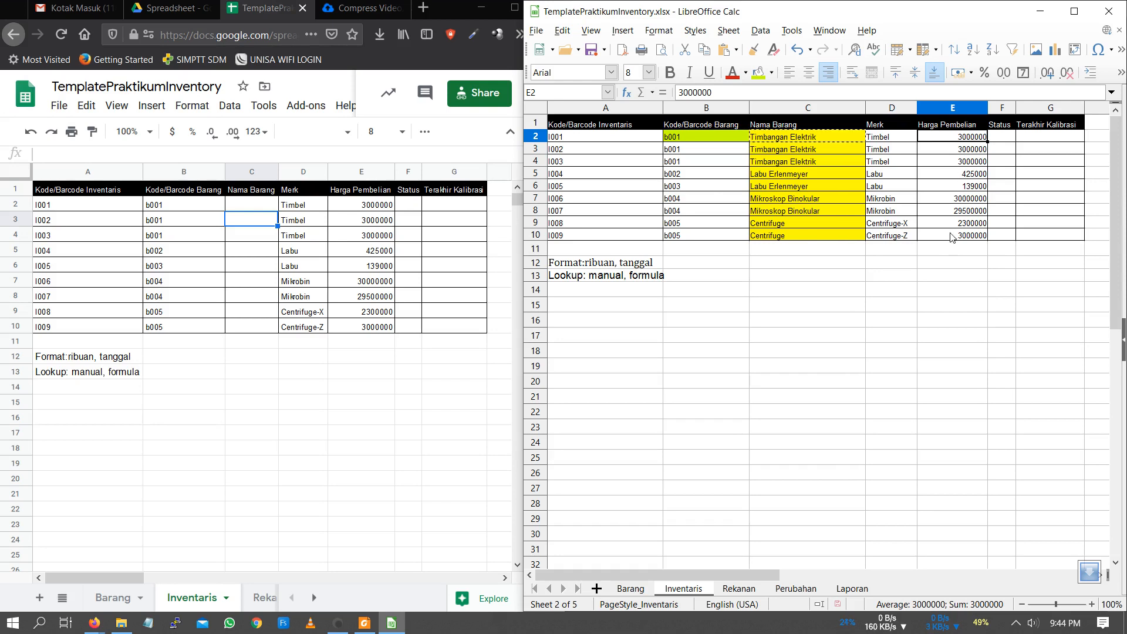
drag(953, 235, 945, 140)
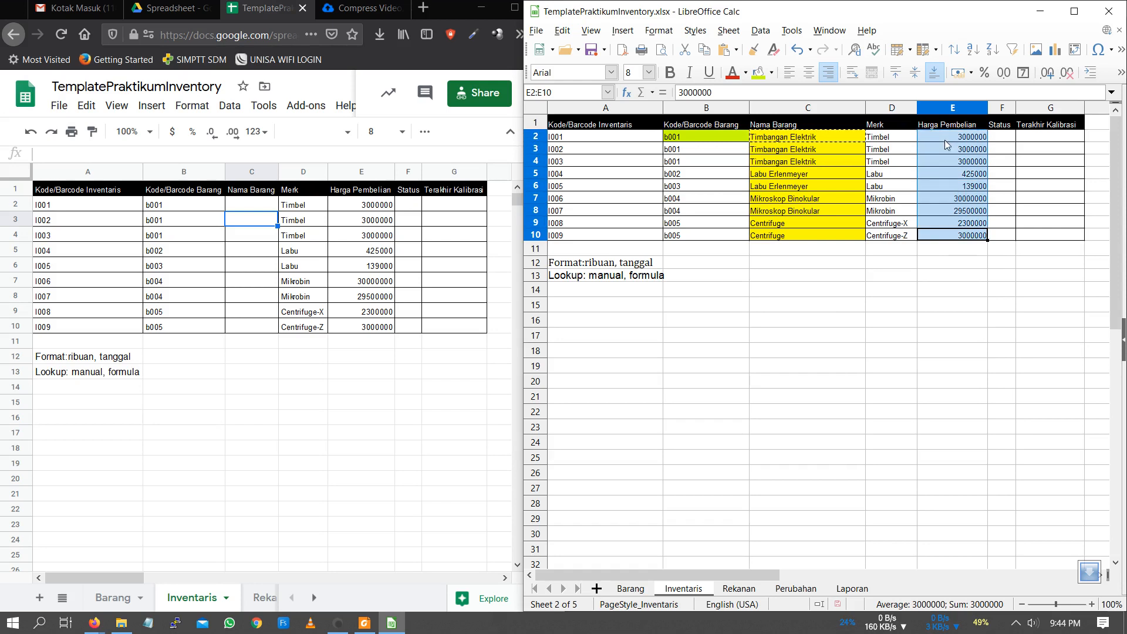
click(954, 111)
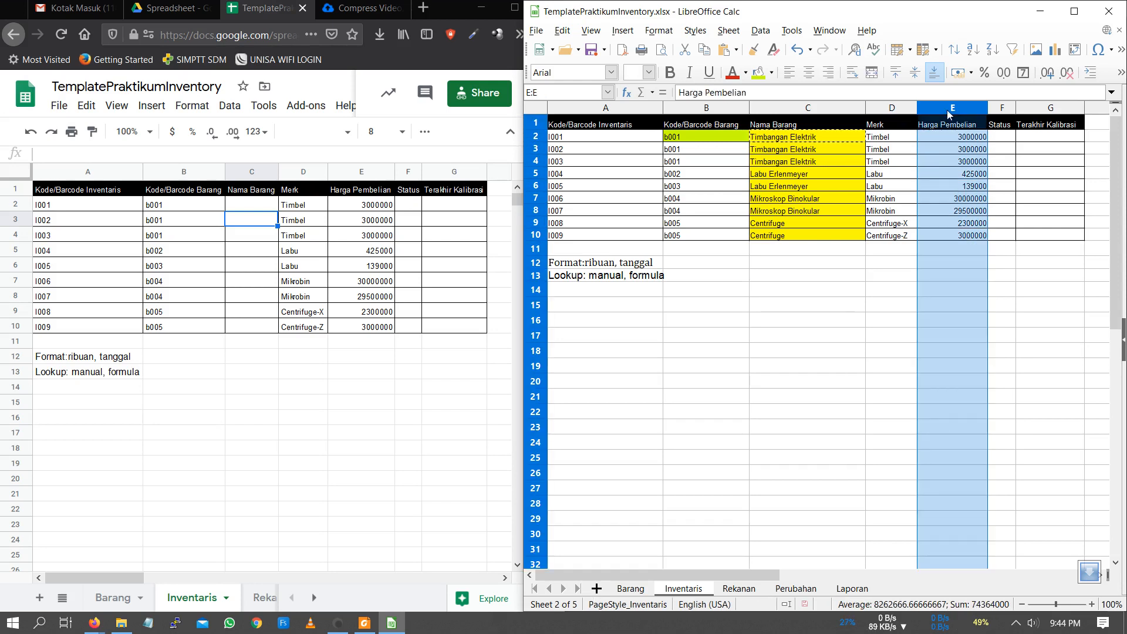
click(953, 148)
drag(951, 136, 958, 238)
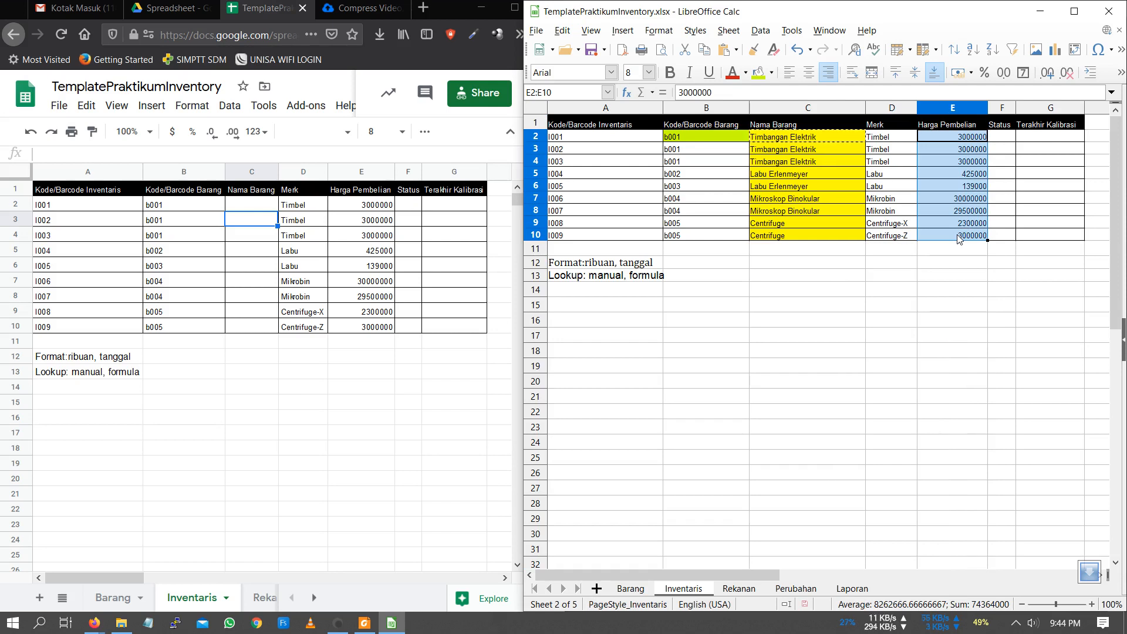
click(953, 110)
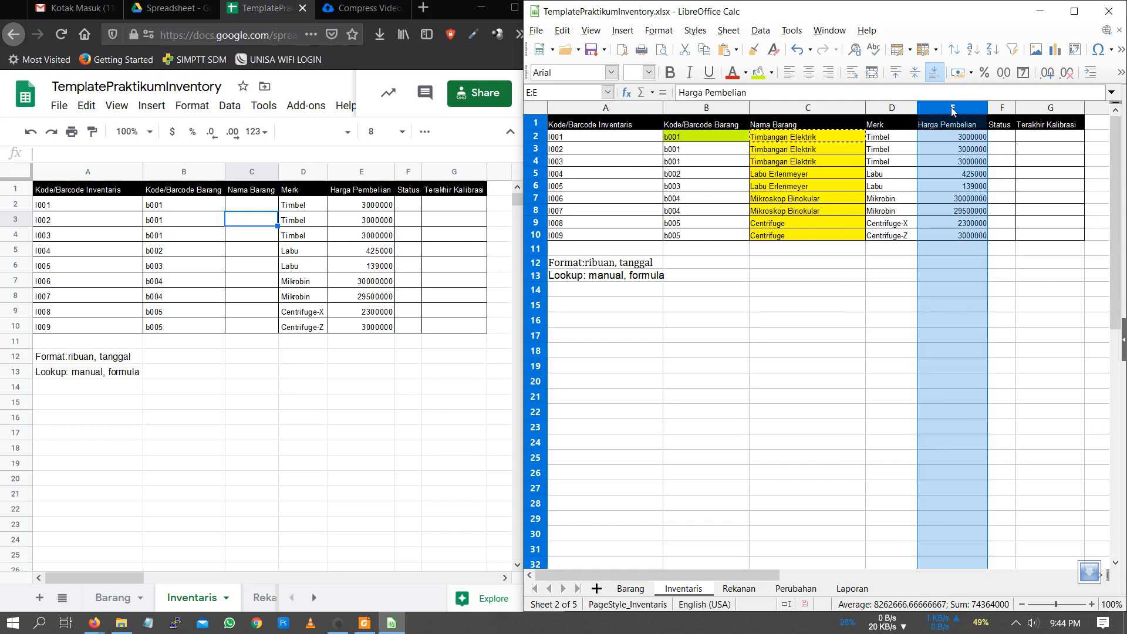
right_click(953, 110)
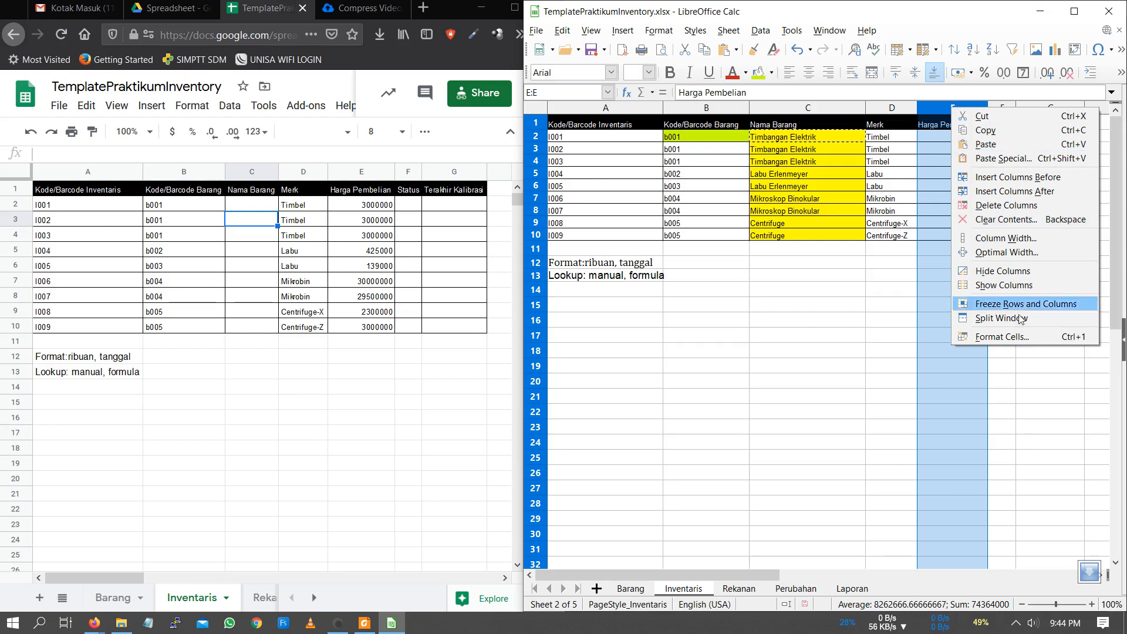
click(1015, 340)
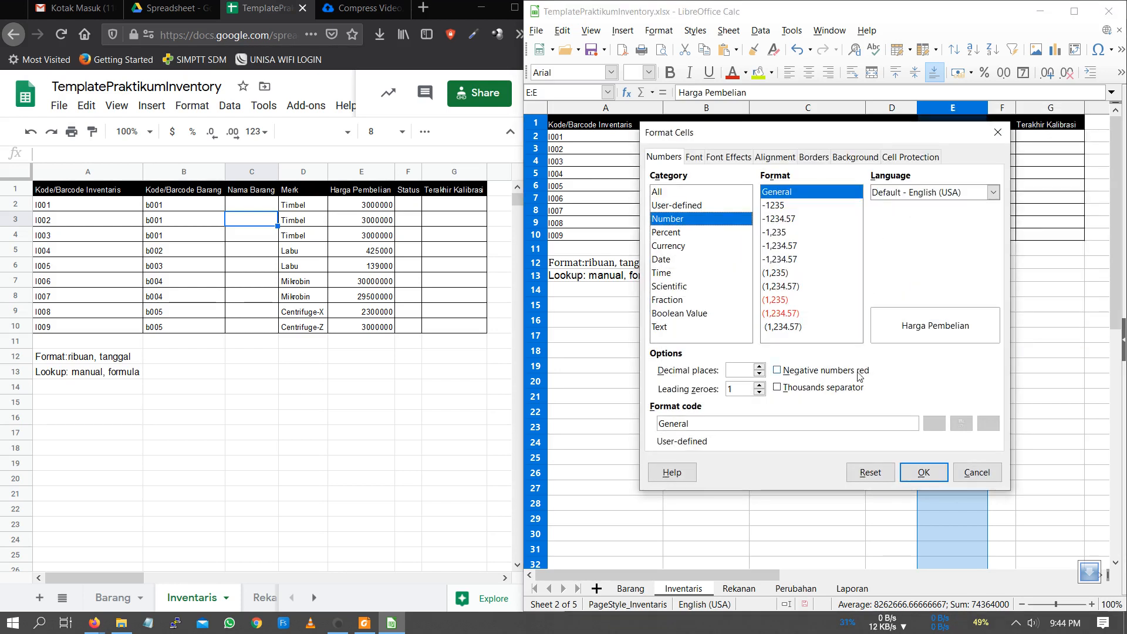
click(824, 390)
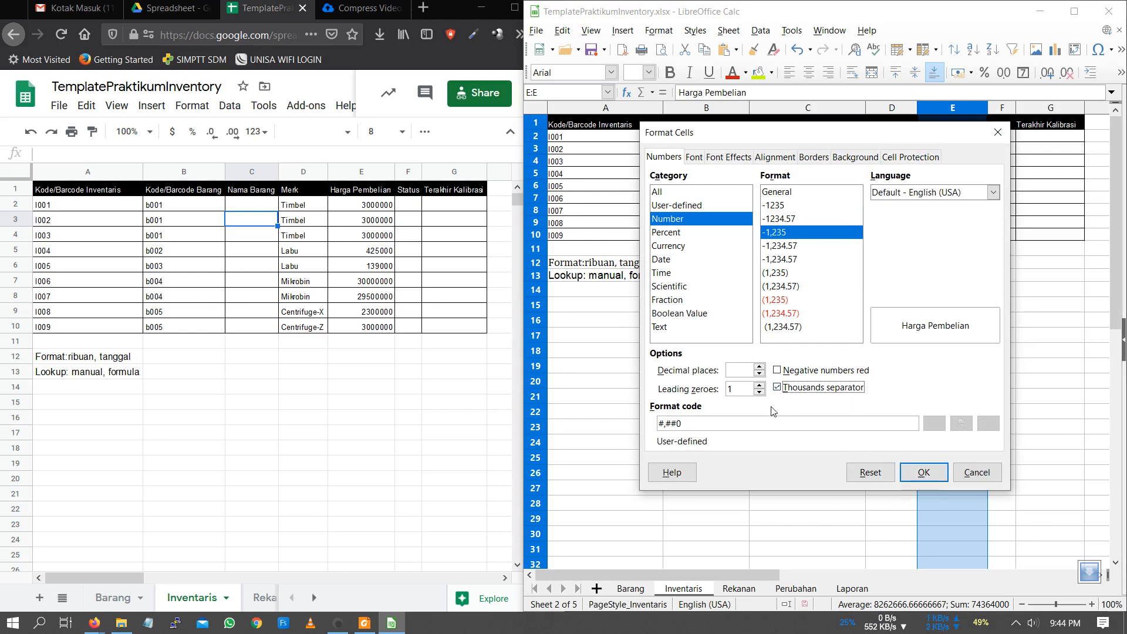
click(931, 470)
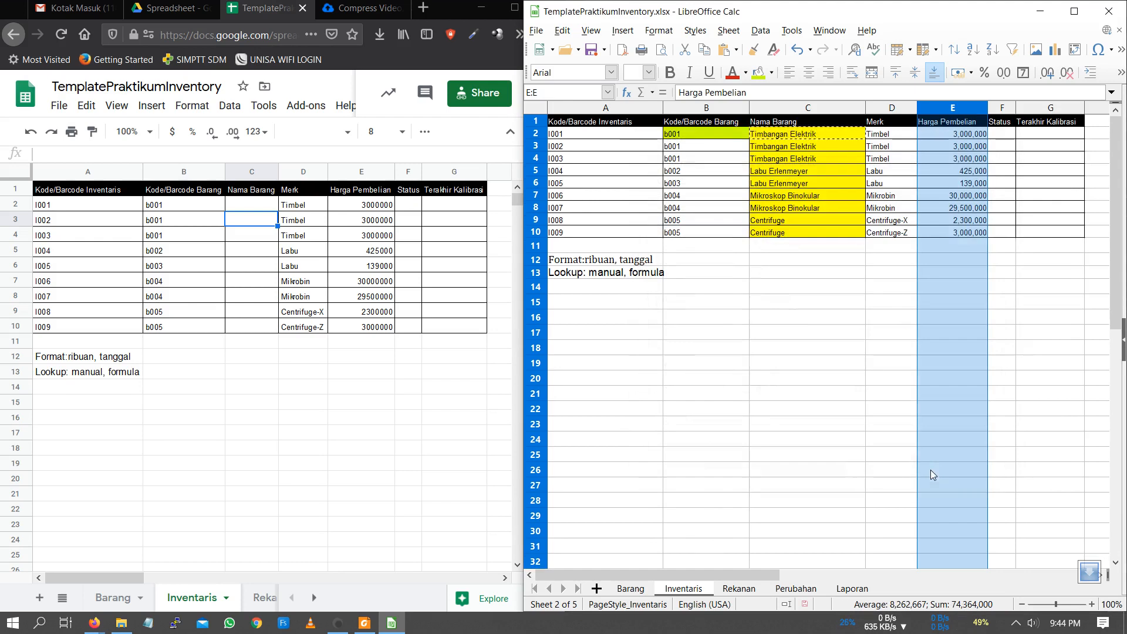
Change the number format language of the Harga Pembelian column to Indonesian
click(982, 234)
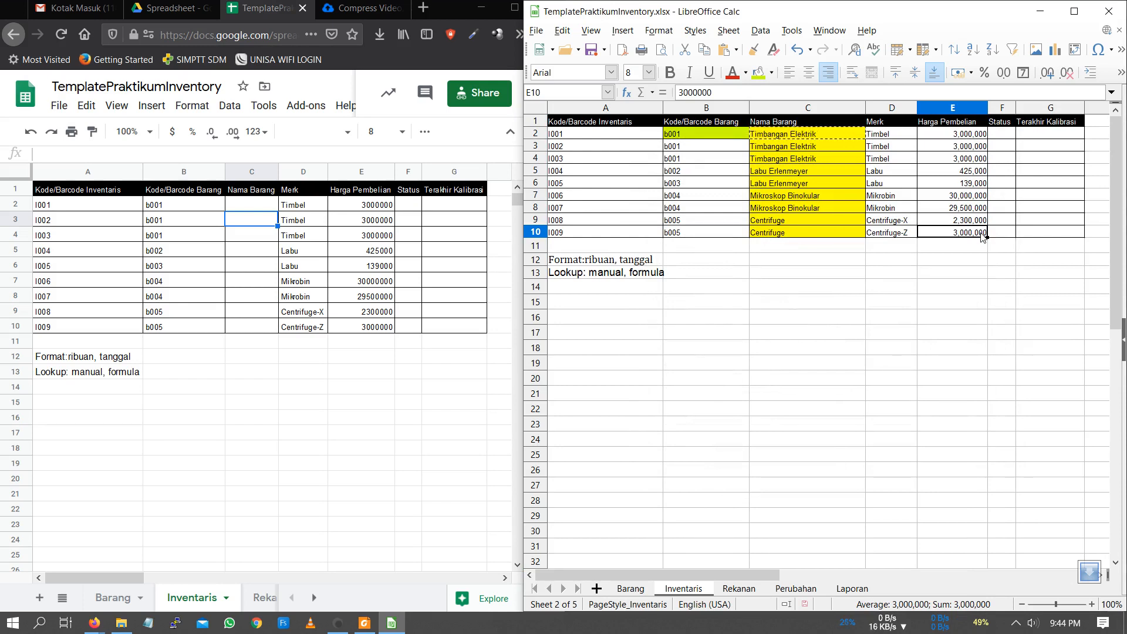
click(969, 112)
right_click(969, 111)
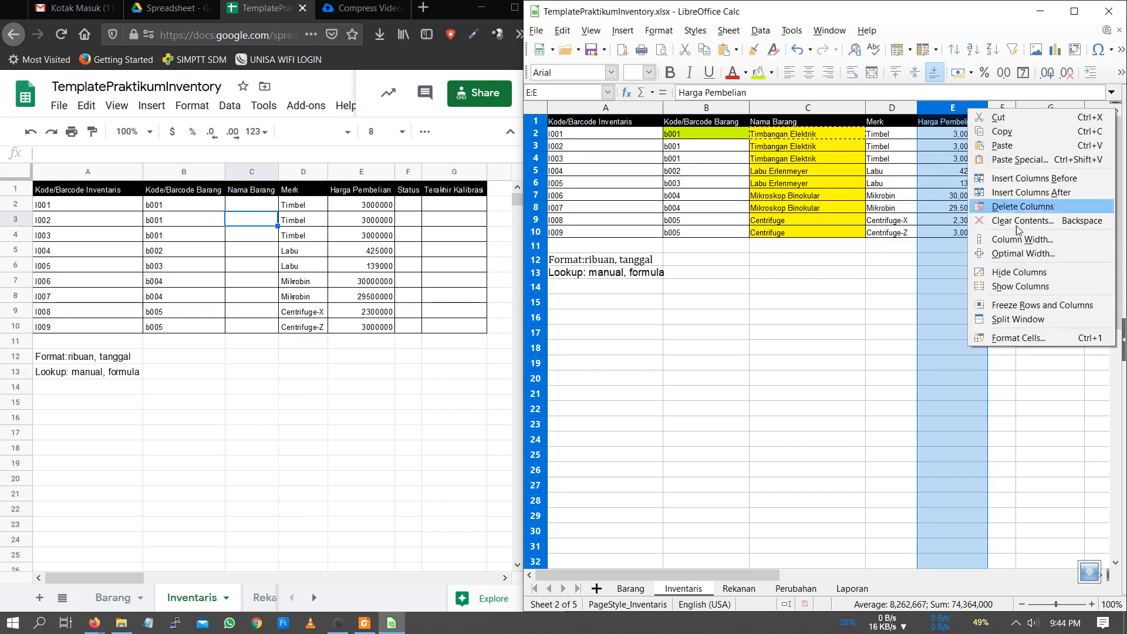
click(1020, 339)
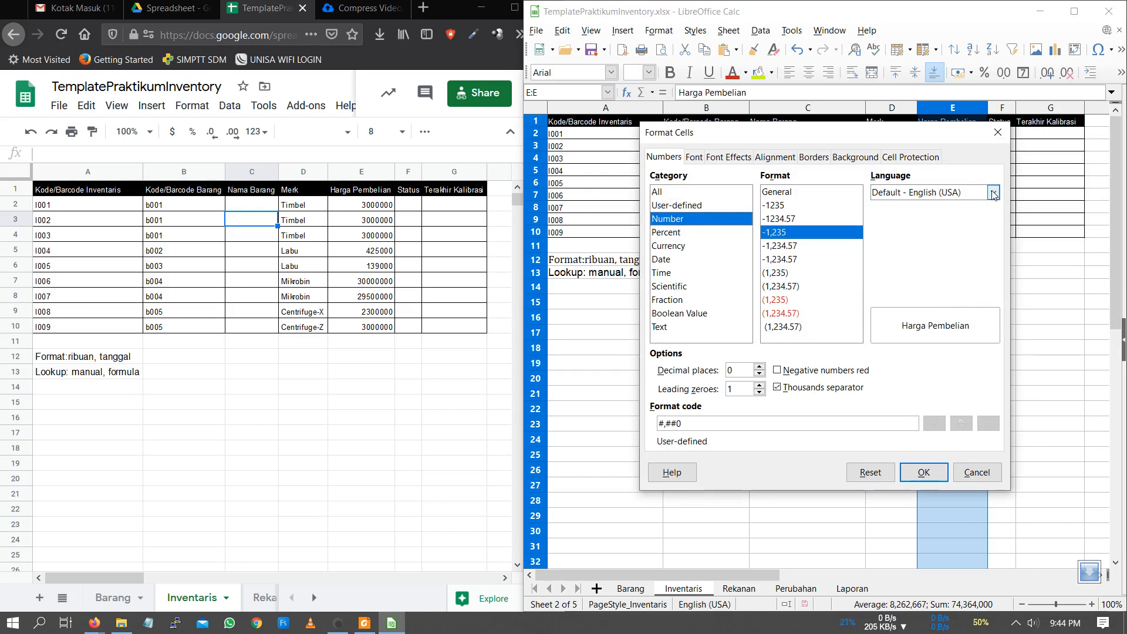
click(938, 195)
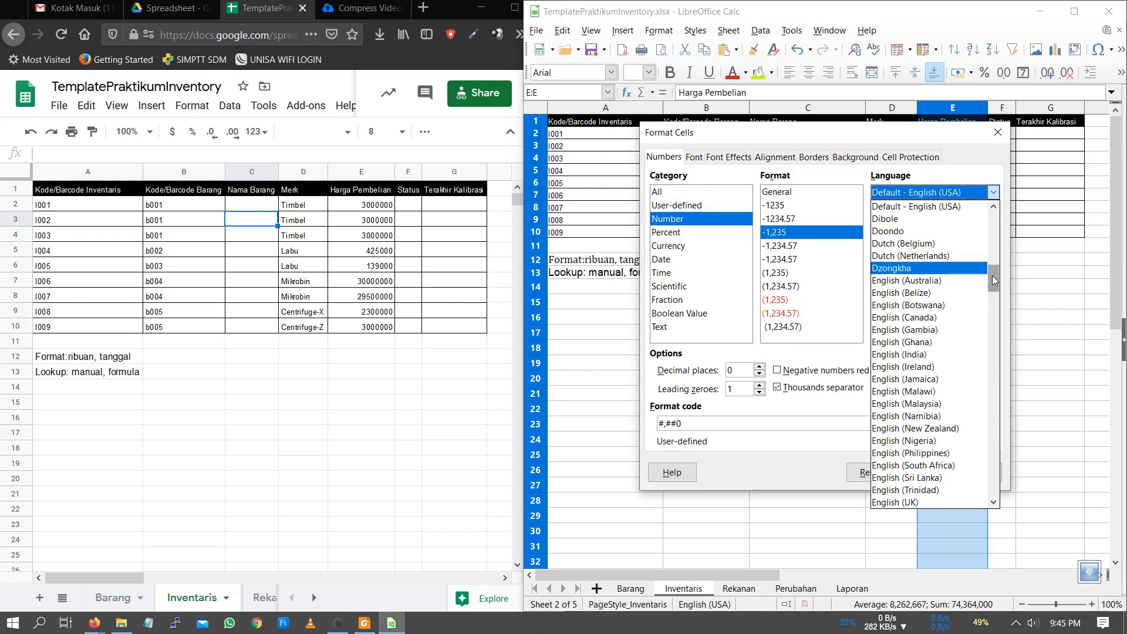
drag(992, 276, 1005, 350)
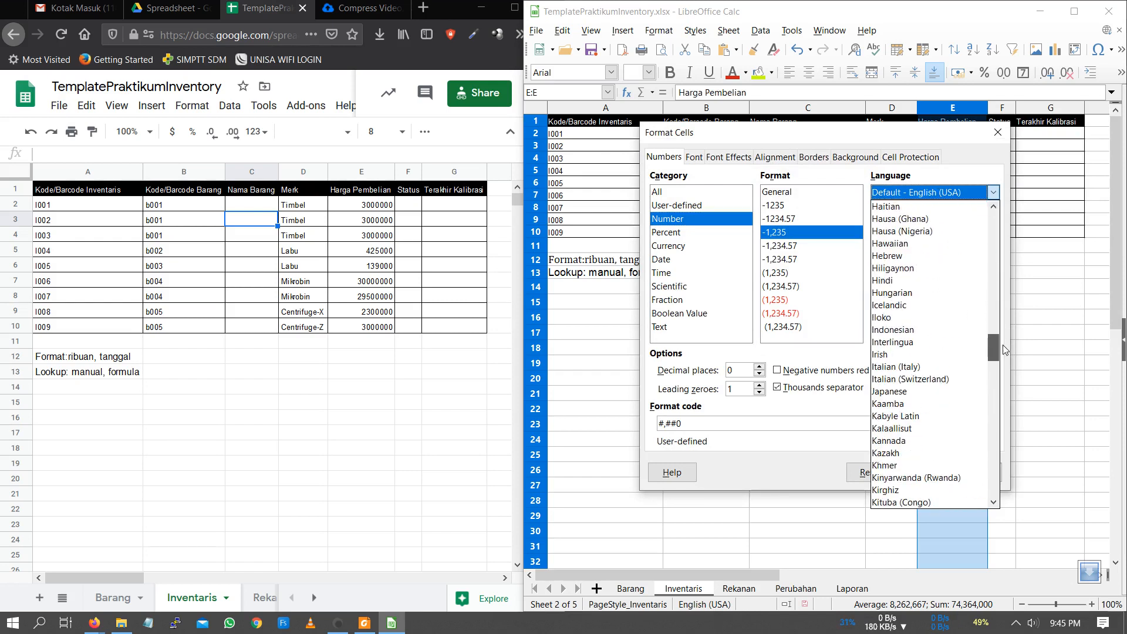
click(969, 330)
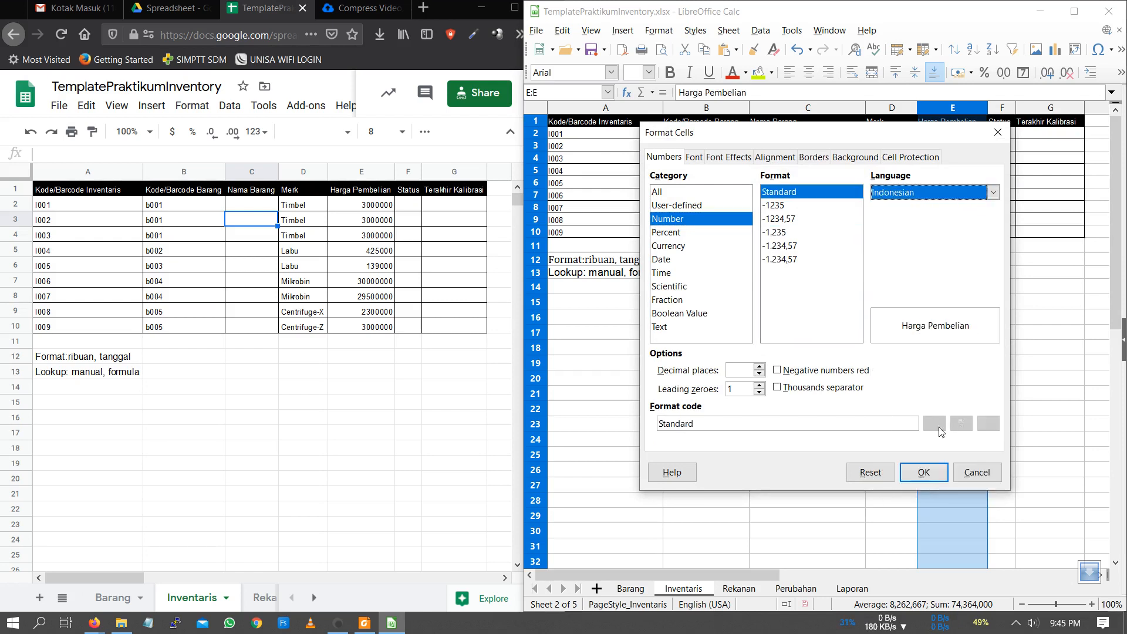
click(936, 479)
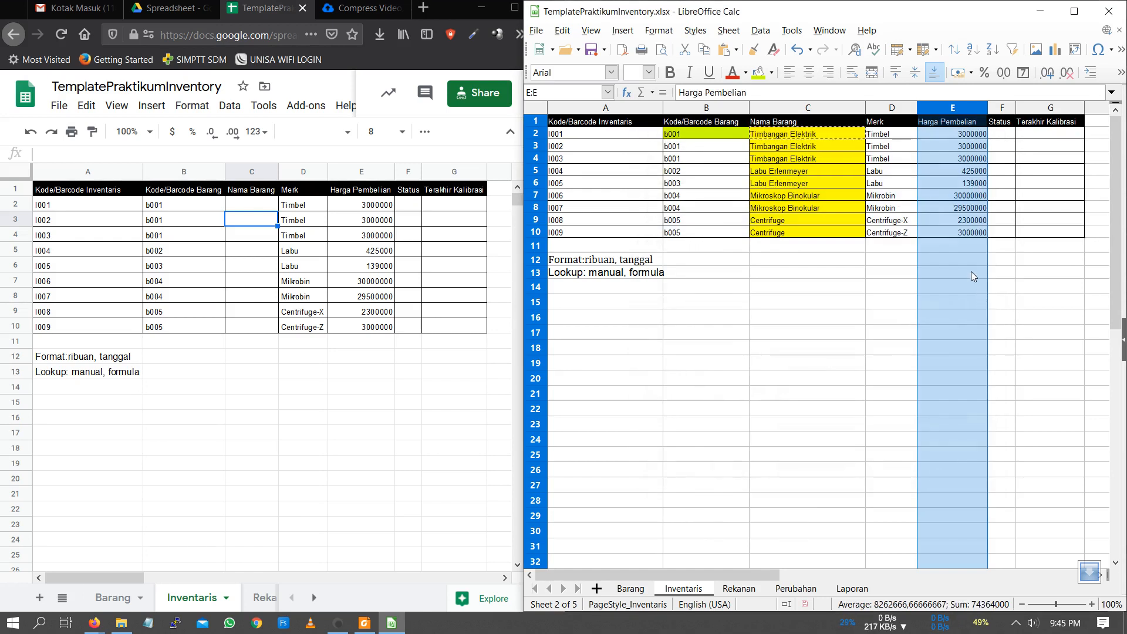
Turn on the thousands separator for the Harga Pembelian column in the Indonesian number format
right_click(939, 189)
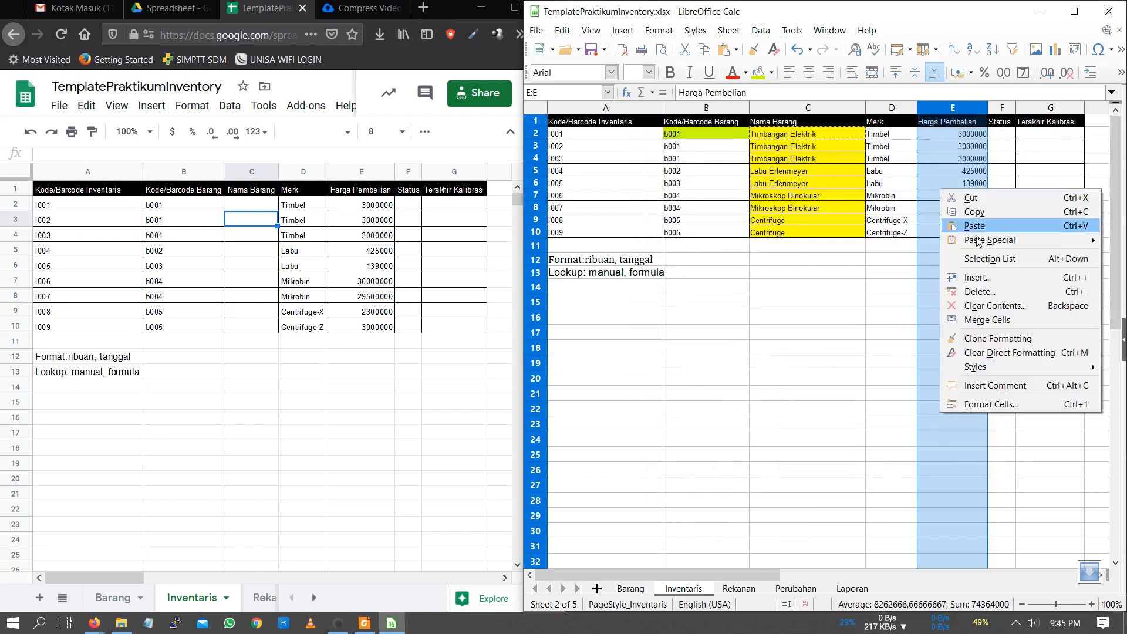
click(995, 404)
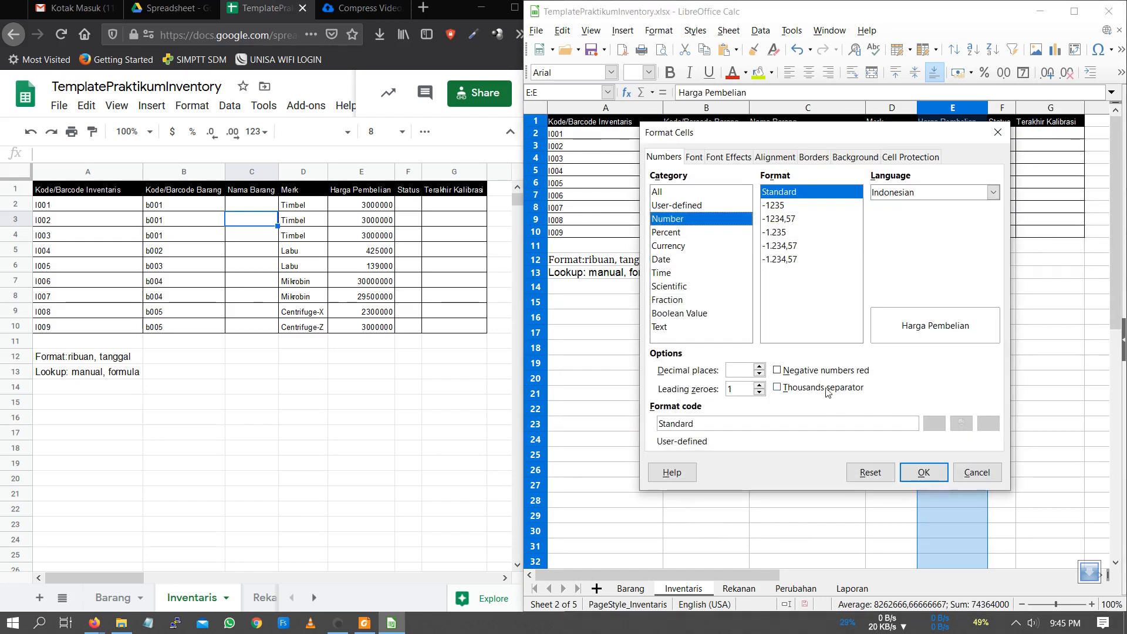
click(827, 390)
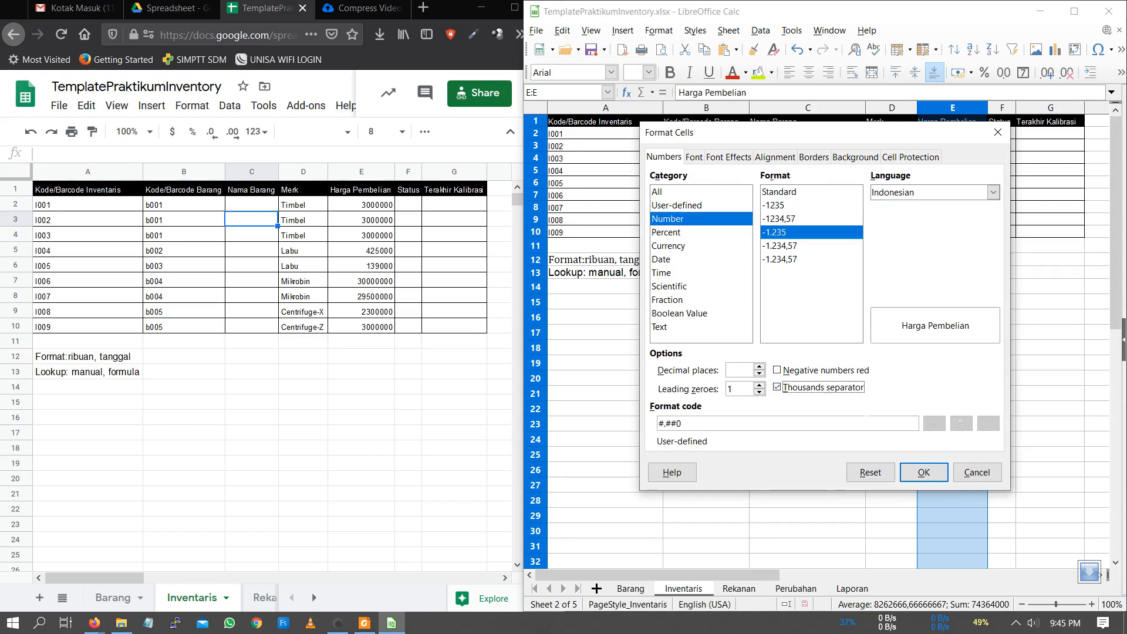
click(923, 472)
click(975, 161)
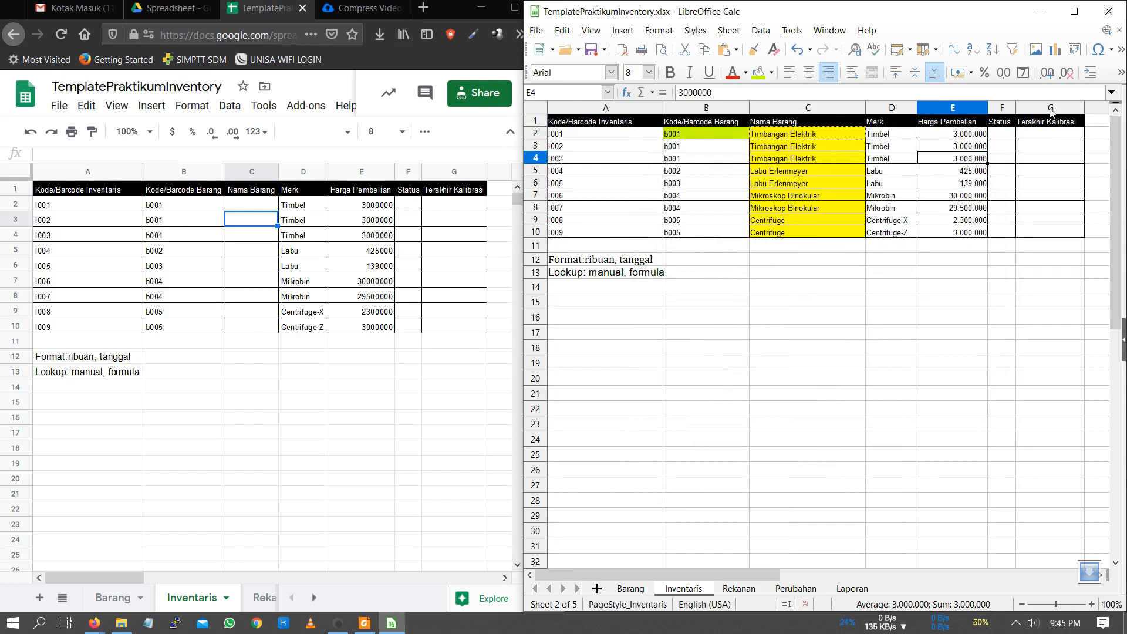
Enter the date 2/1/2020 in cell G2 of the Terakhir Kalibrasi column
click(1050, 136)
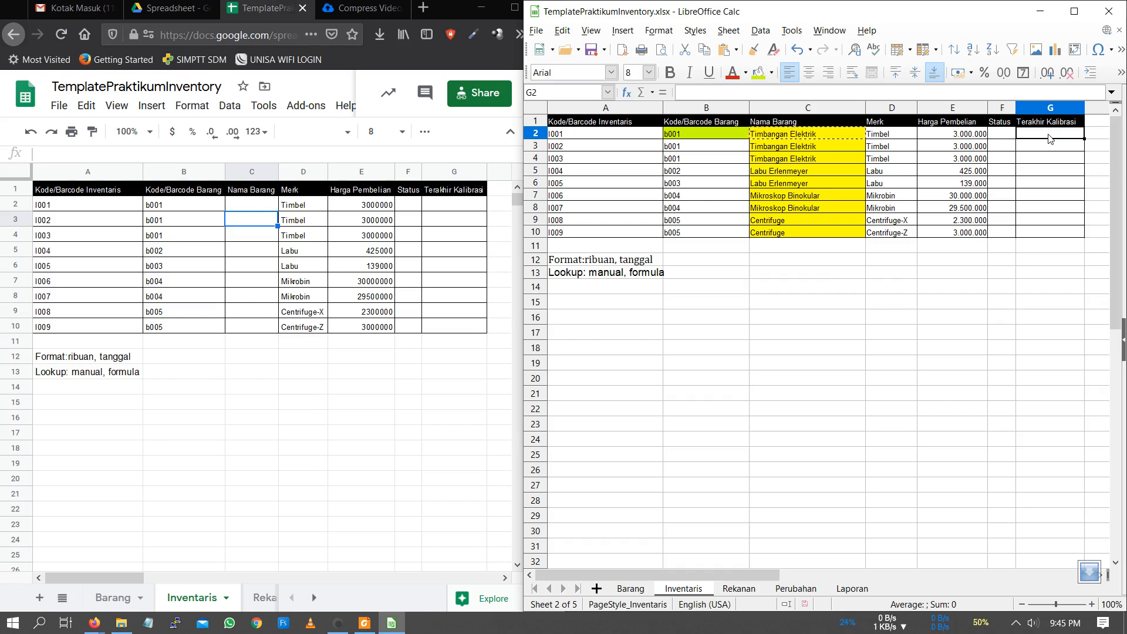
text(2/1/)
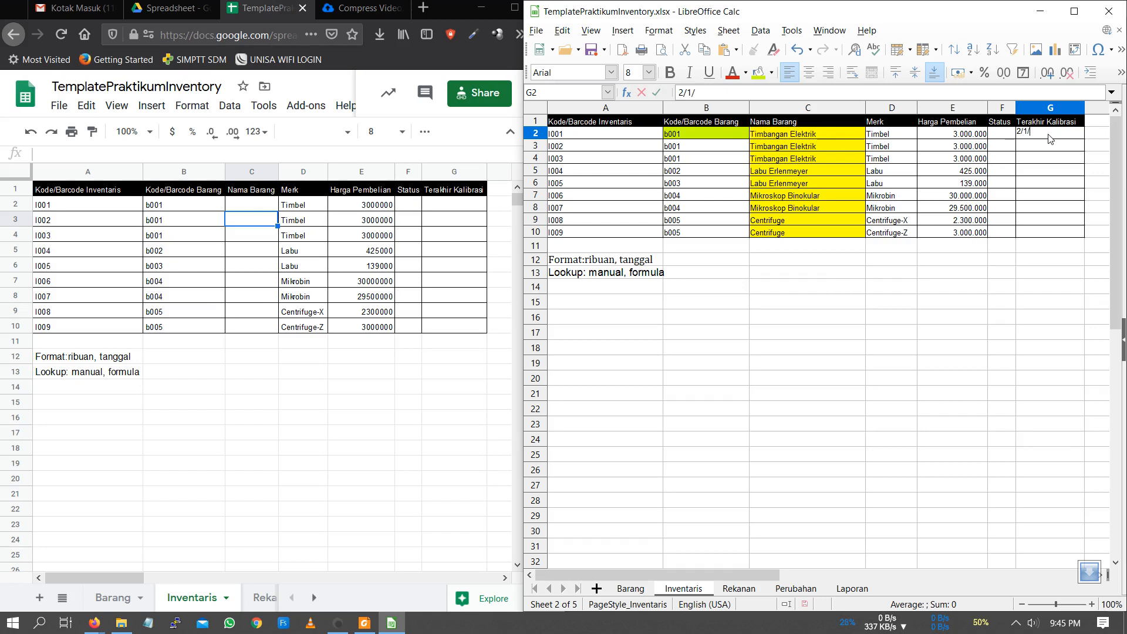
text(2020)
key(Return)
click(1049, 136)
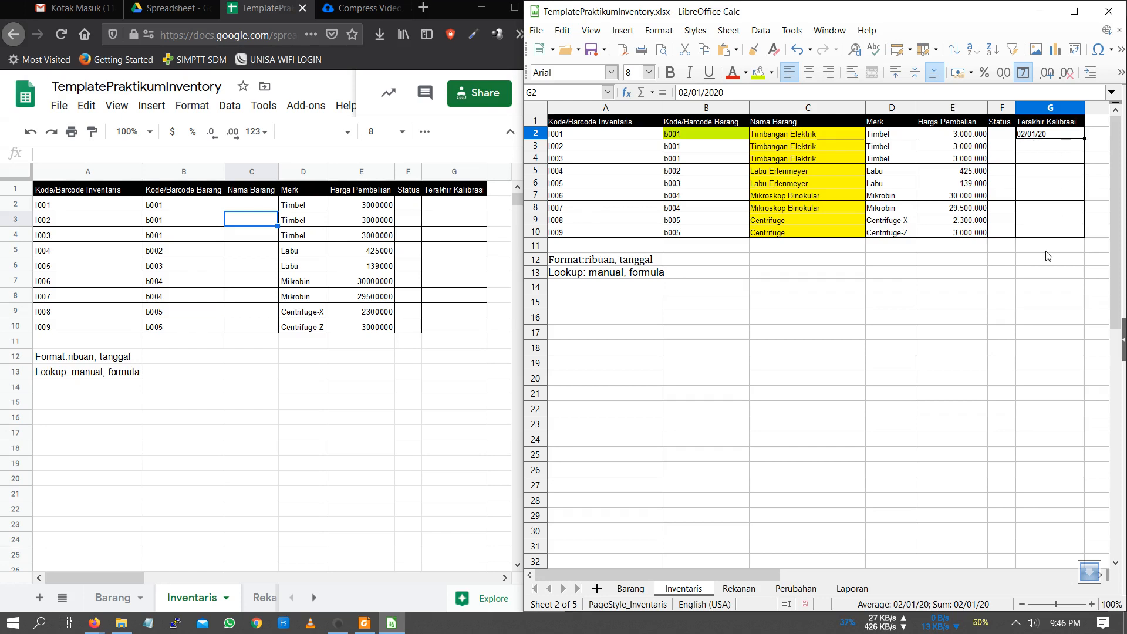
Format the Terakhir Kalibrasi column as an Indonesian date in the 31 Des 1999 style, with format code D MMM YYYY
click(1036, 111)
right_click(1036, 111)
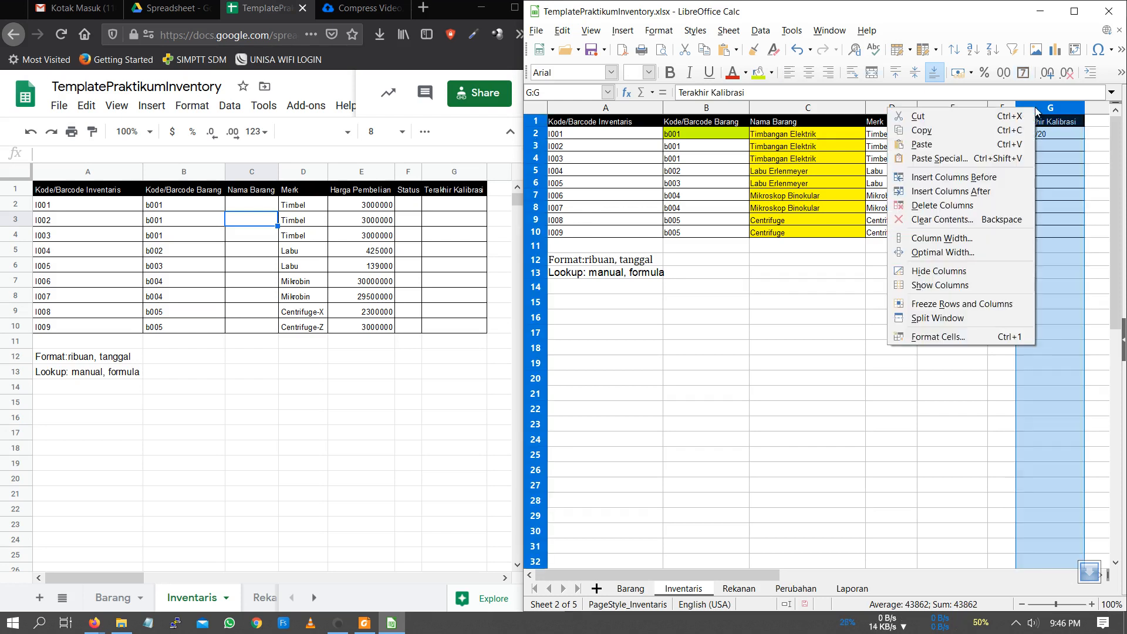
click(961, 339)
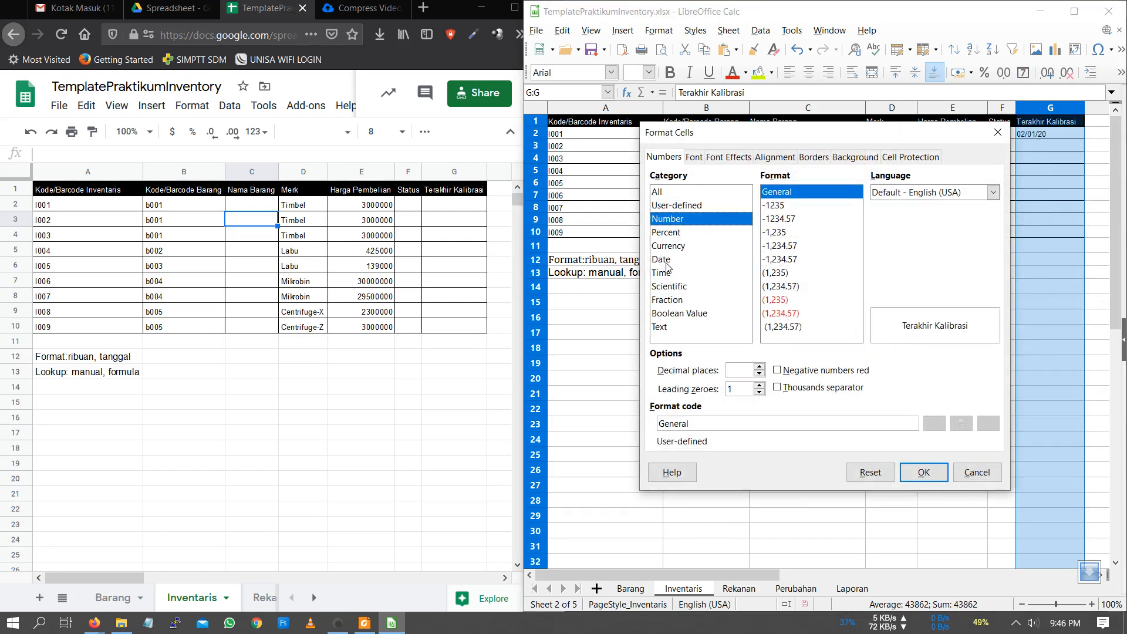
click(663, 260)
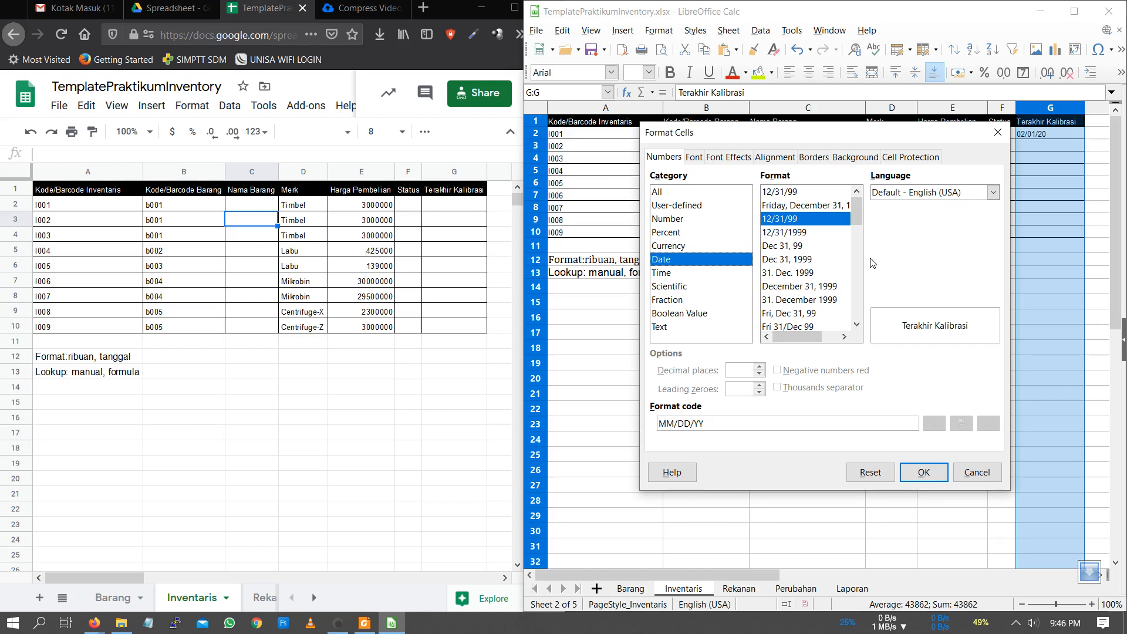
click(959, 193)
drag(993, 271, 983, 340)
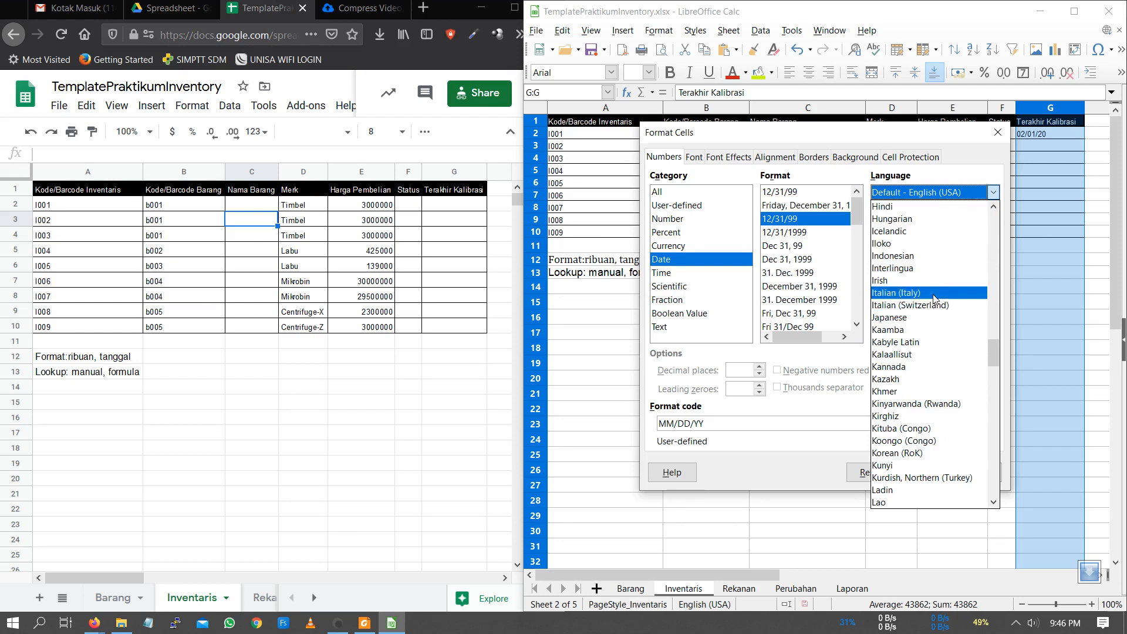
click(899, 256)
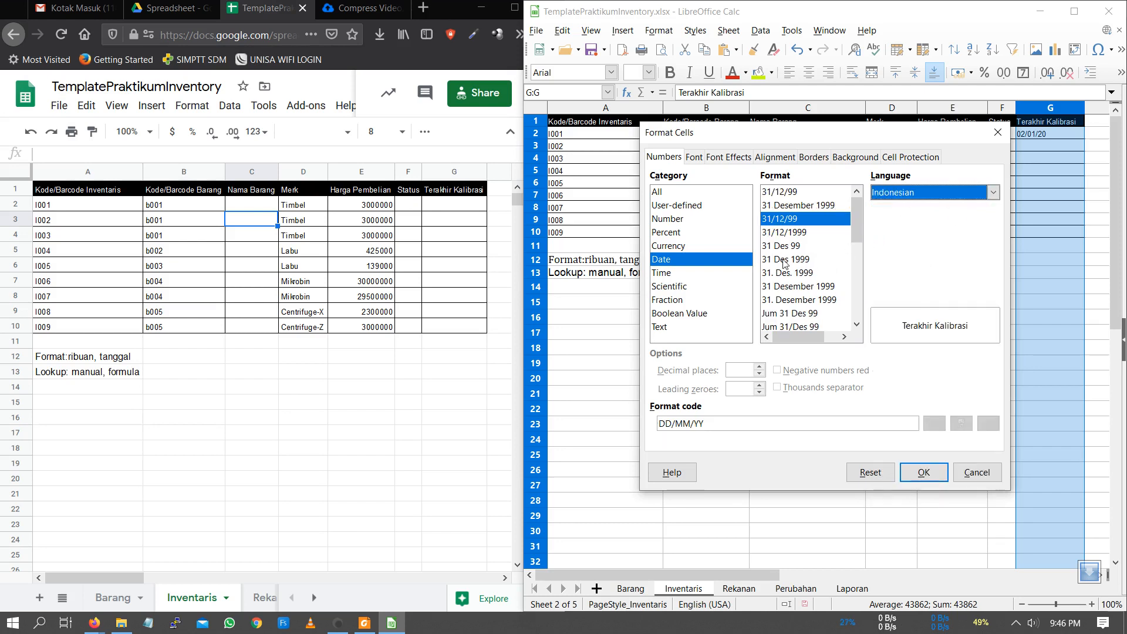
click(784, 260)
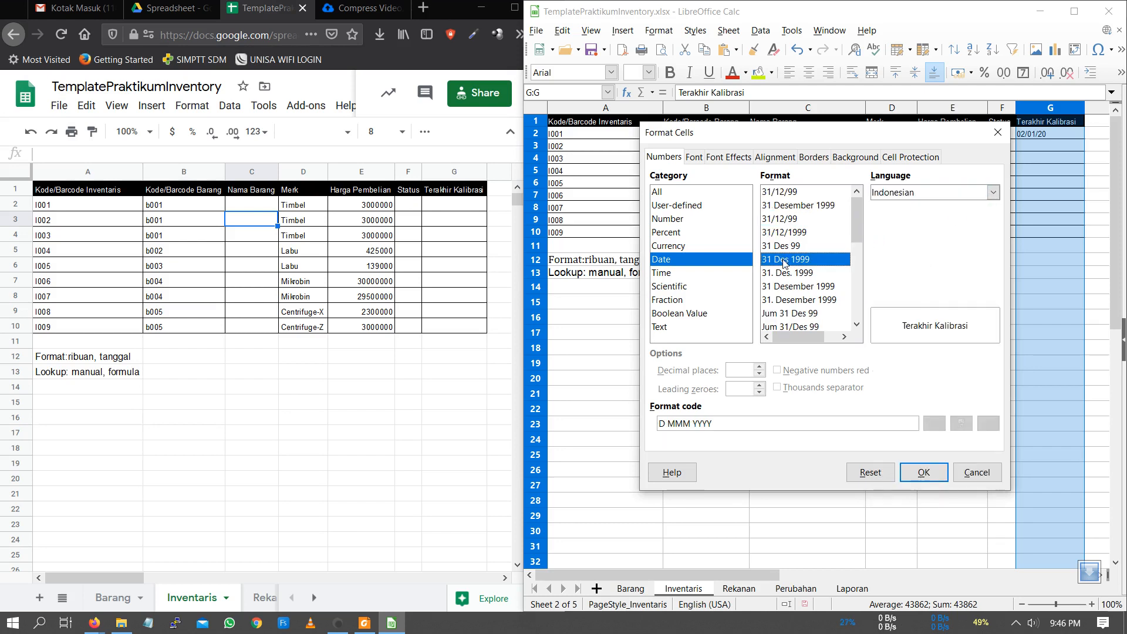
click(923, 473)
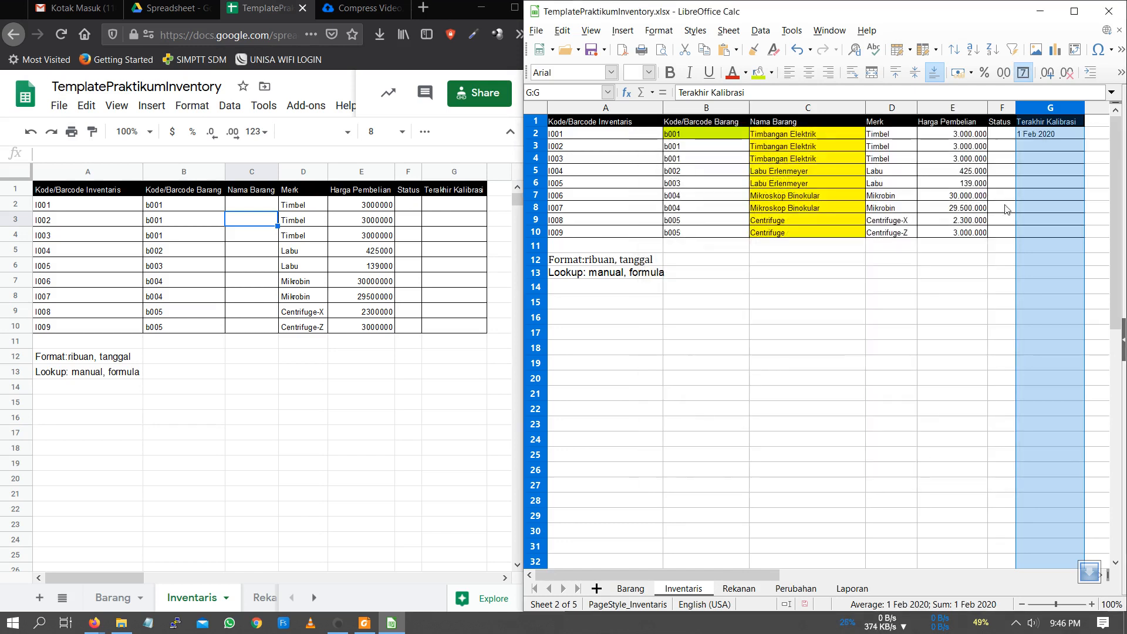
click(1021, 148)
click(1014, 137)
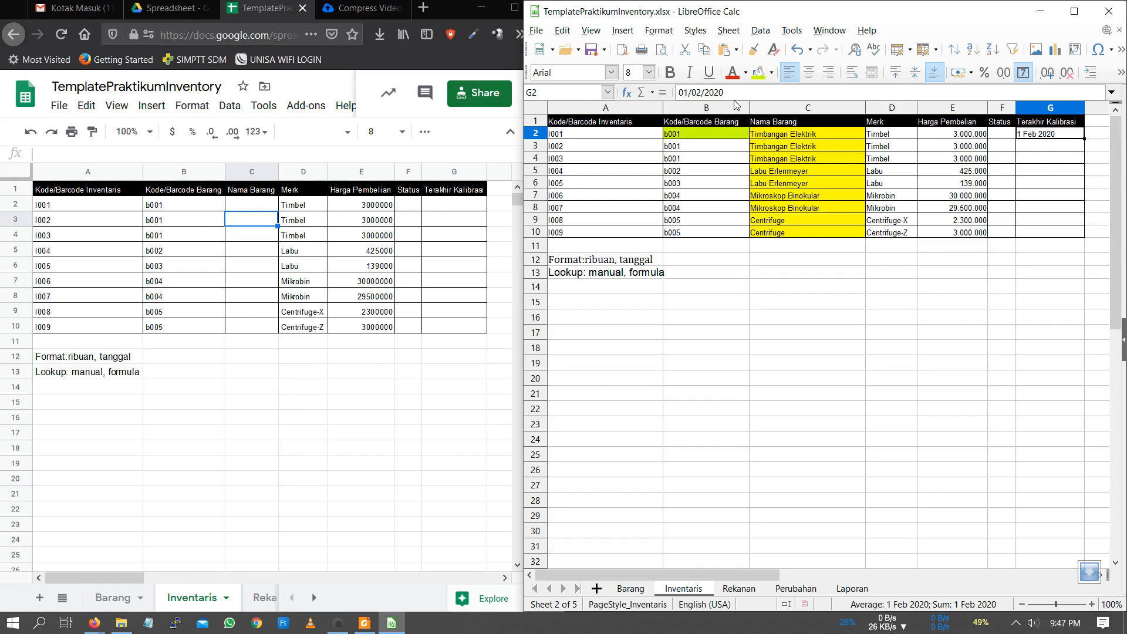
Fill the note cells A12:A13 with a light yellow background
drag(639, 264, 643, 274)
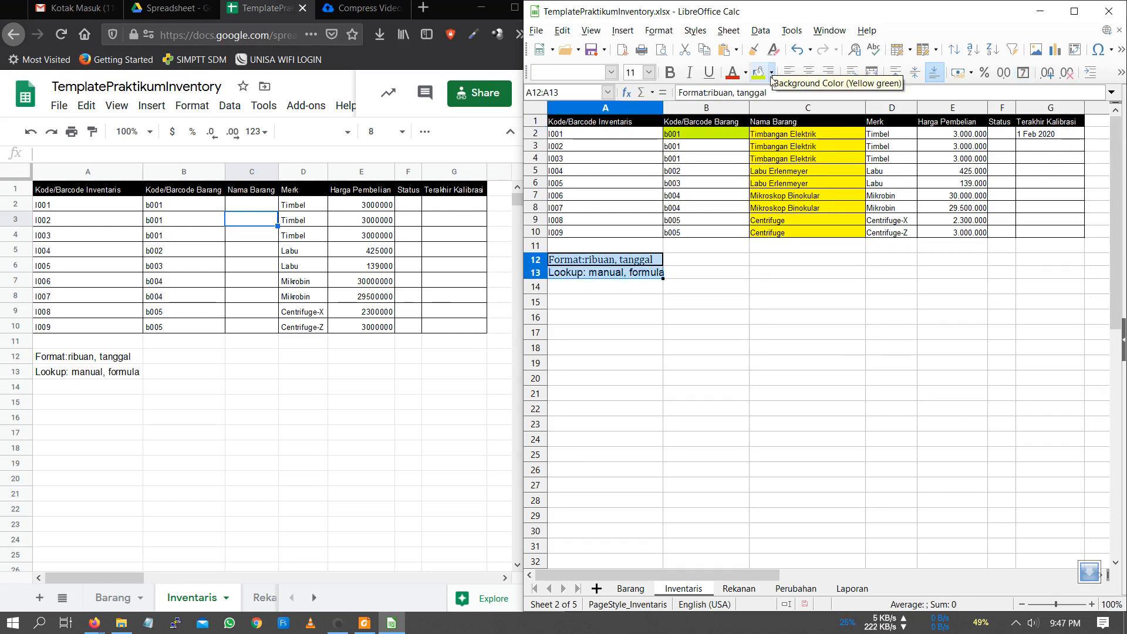
click(771, 77)
click(764, 171)
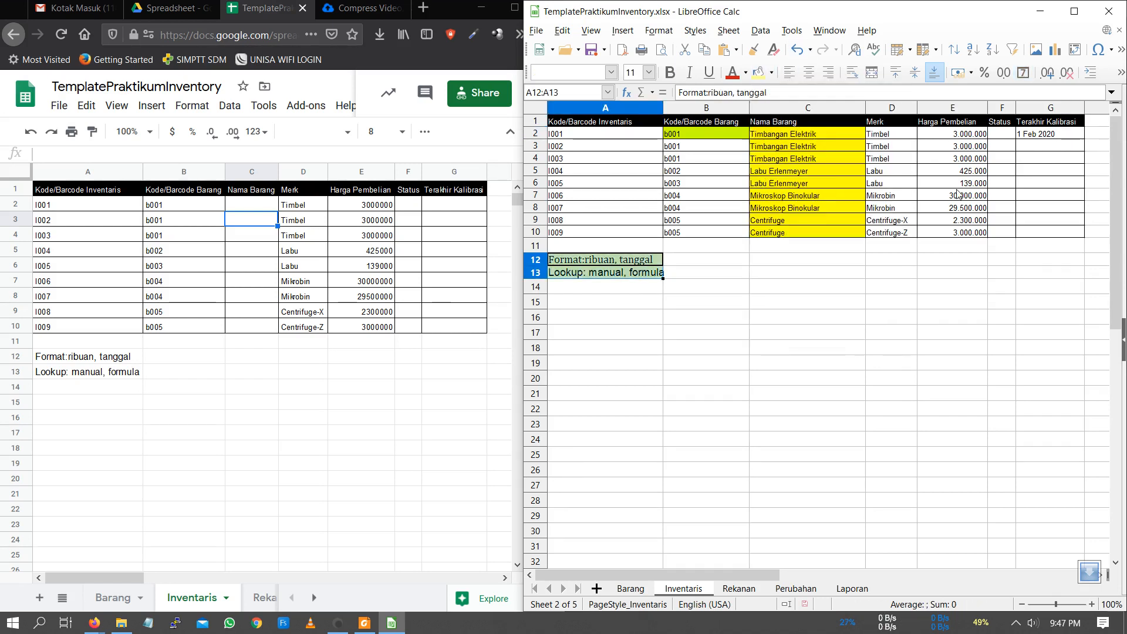
Delete the sample date from cell G2 in the Terakhir Kalibrasi column
click(1027, 137)
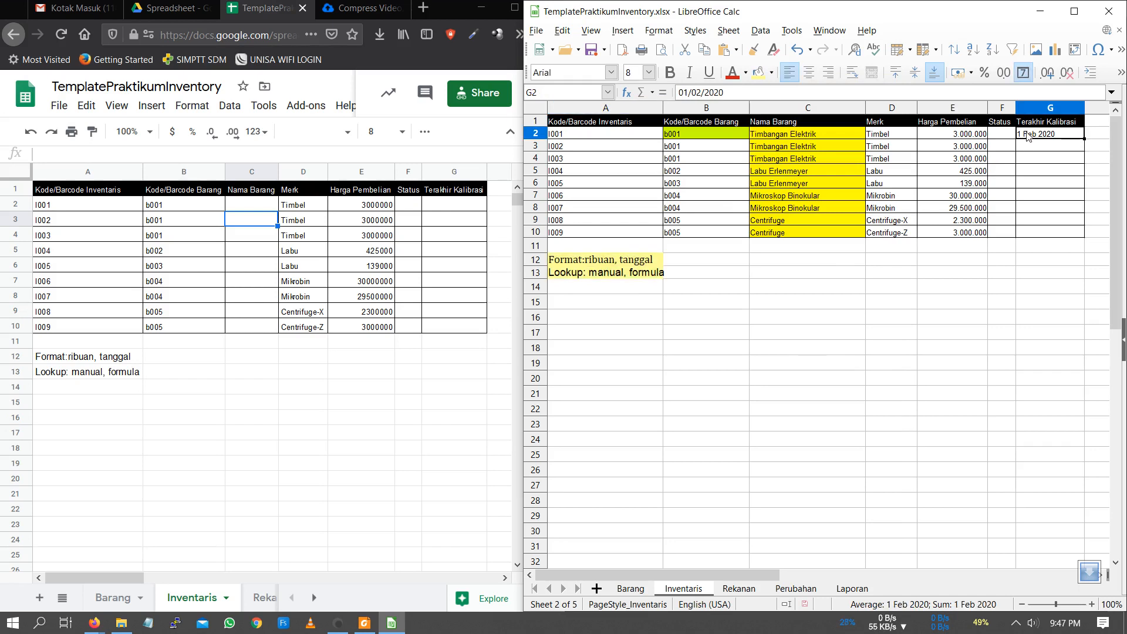
key(Delete)
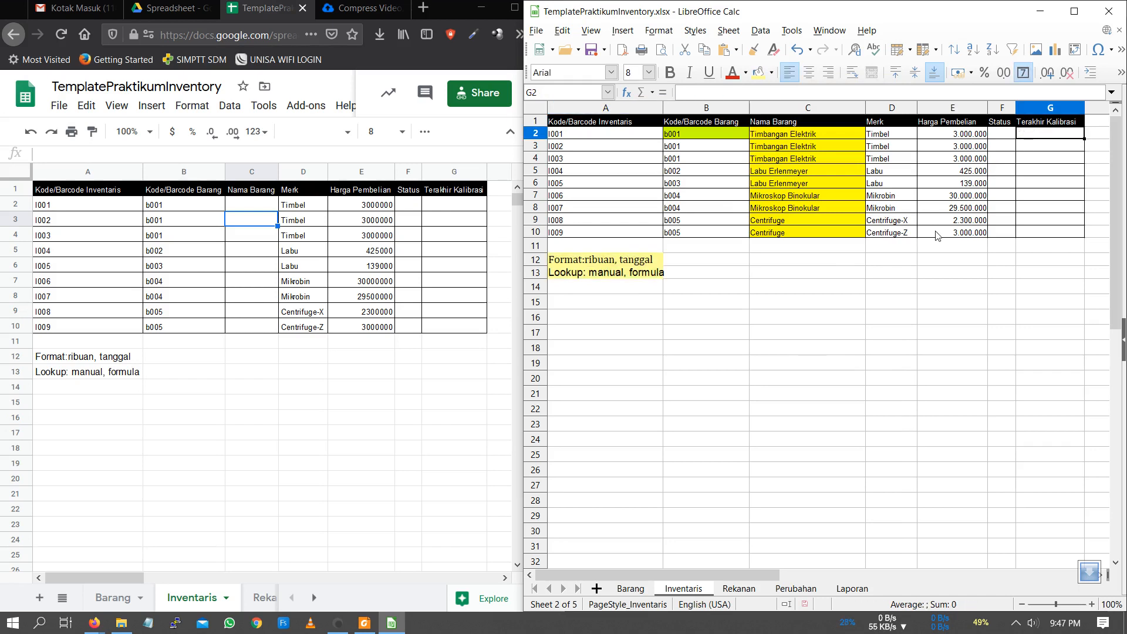